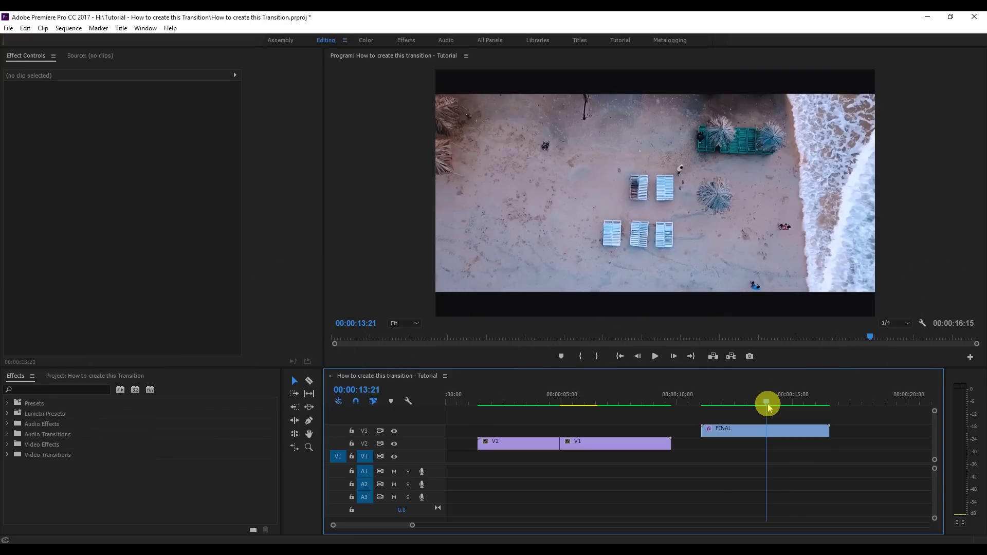
Move the V1 clip down onto track V1 and slide it earlier under the V2 clip.
mouse_move(768, 406)
mouse_down()
mouse_move(588, 411)
mouse_move(817, 417)
mouse_move(797, 416)
mouse_up()
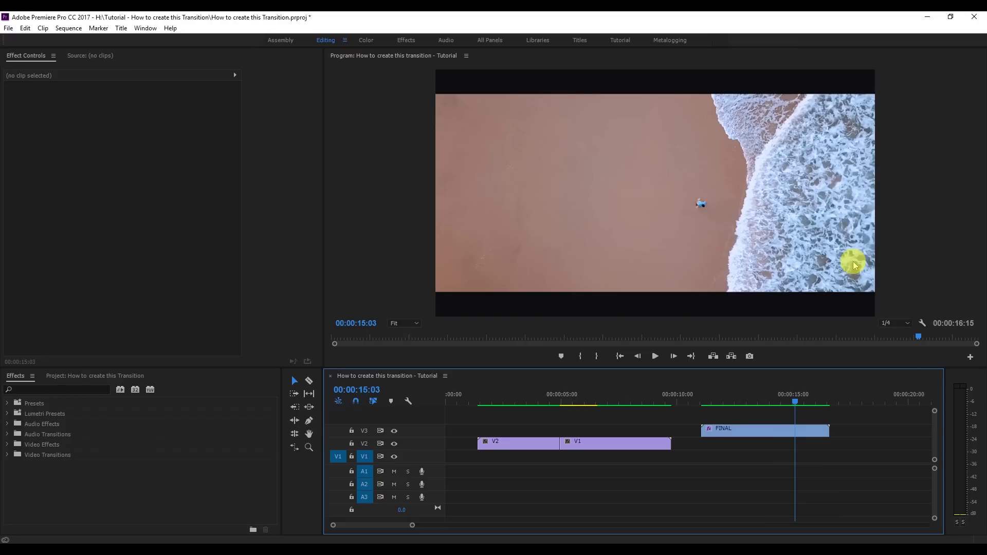
mouse_move(791, 401)
mouse_down()
mouse_move(499, 408)
mouse_move(594, 403)
mouse_up()
click(607, 446)
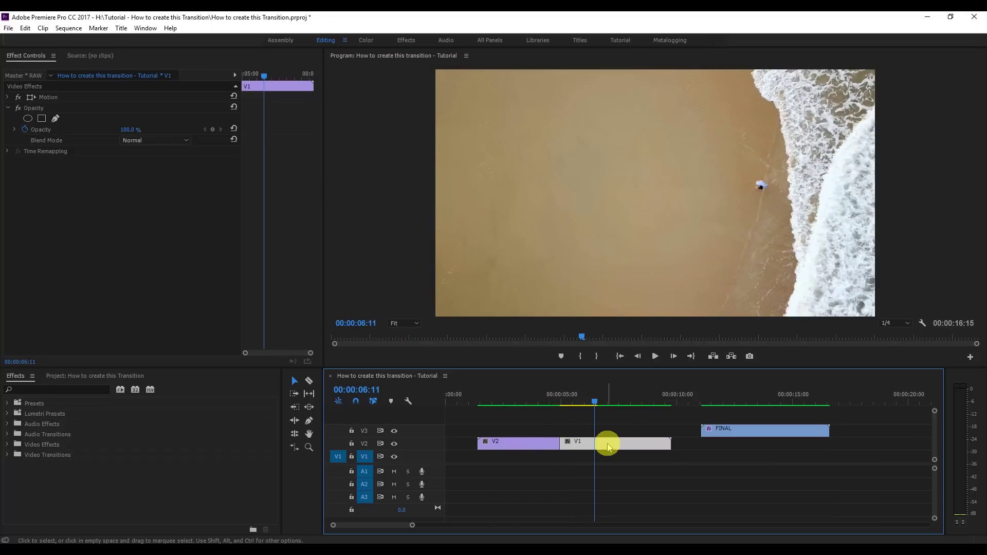
drag(608, 453, 589, 463)
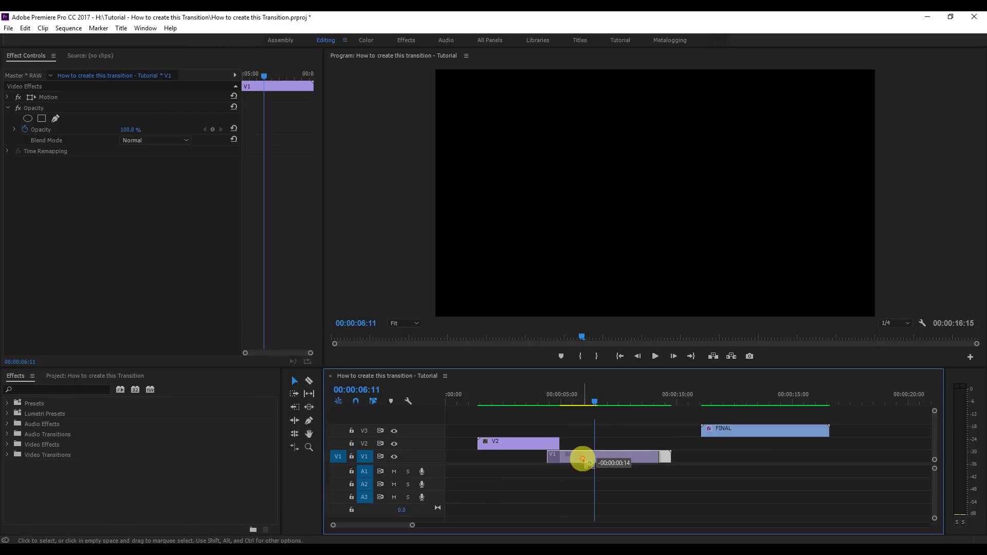
drag(584, 461, 559, 461)
drag(595, 401, 529, 402)
click(520, 401)
drag(540, 455, 542, 456)
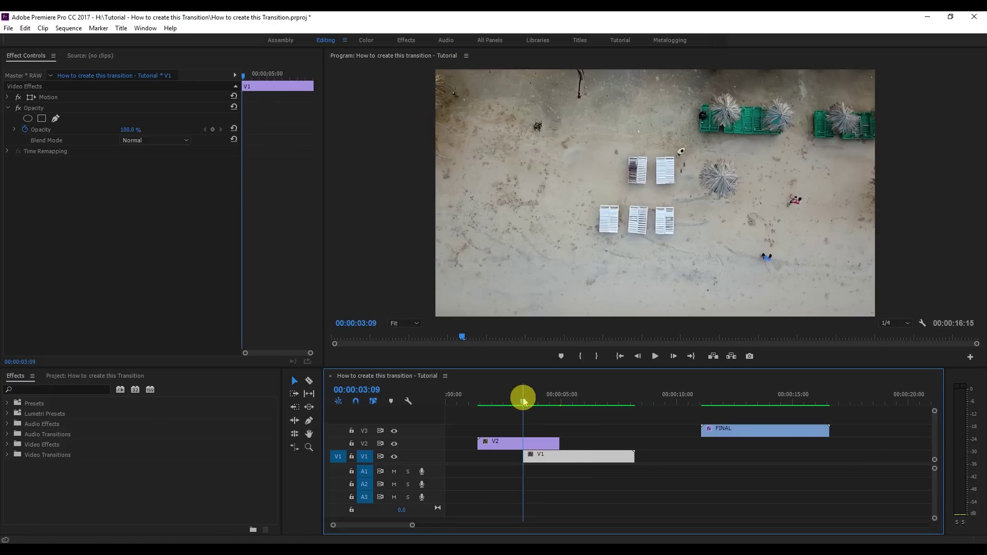
Check the overlap with V2's output hidden, zoom the timeline in, and select the V2 clip.
drag(523, 399, 574, 402)
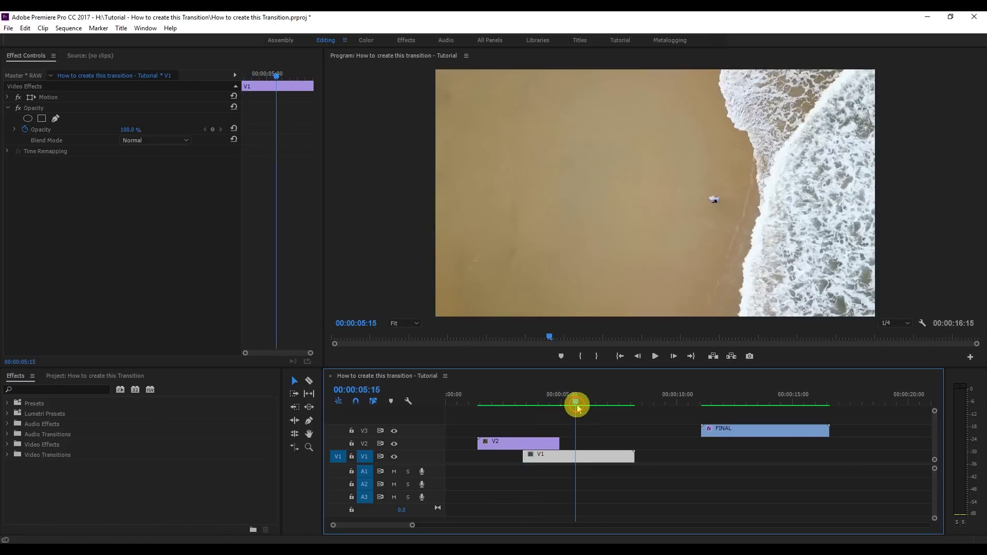
click(523, 407)
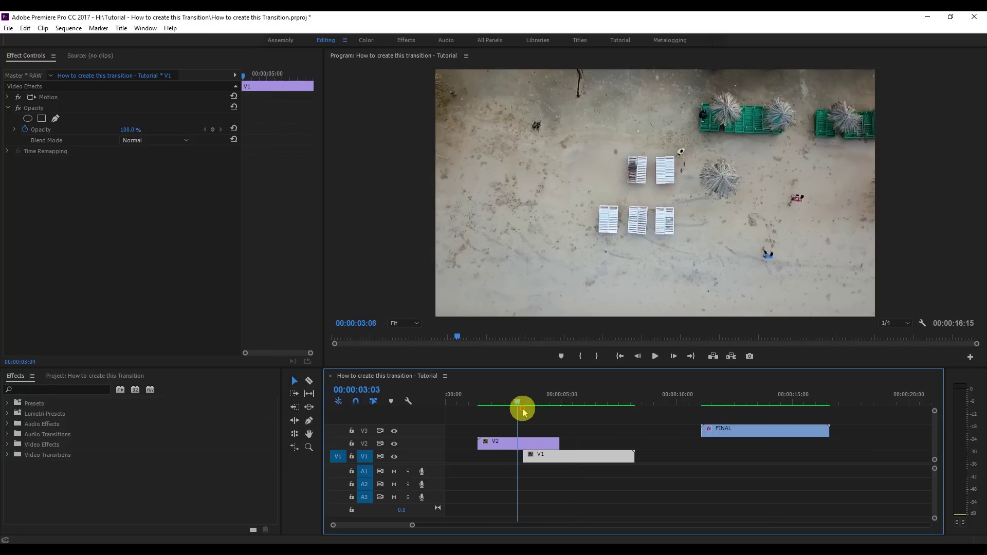
click(394, 444)
drag(523, 403, 523, 402)
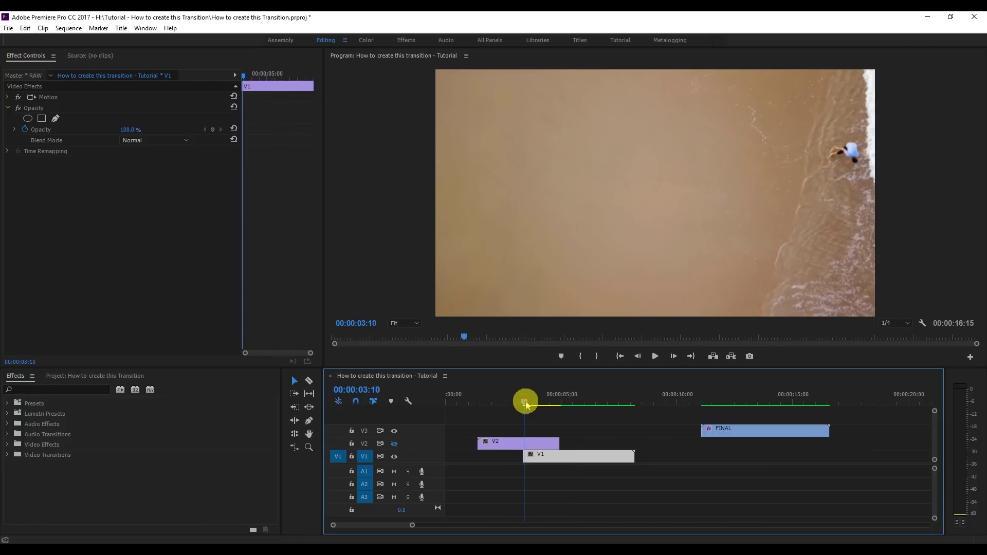
key(=)
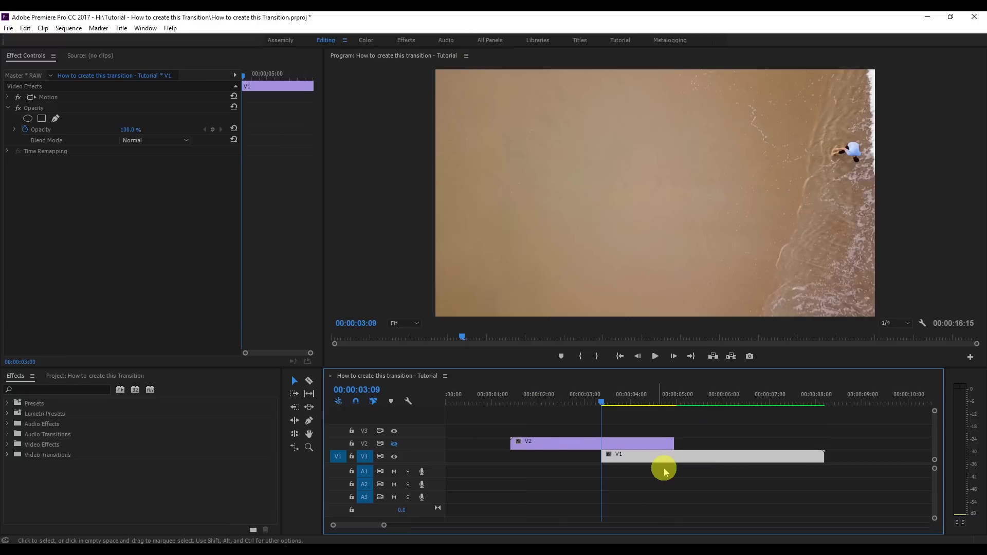
key(=)
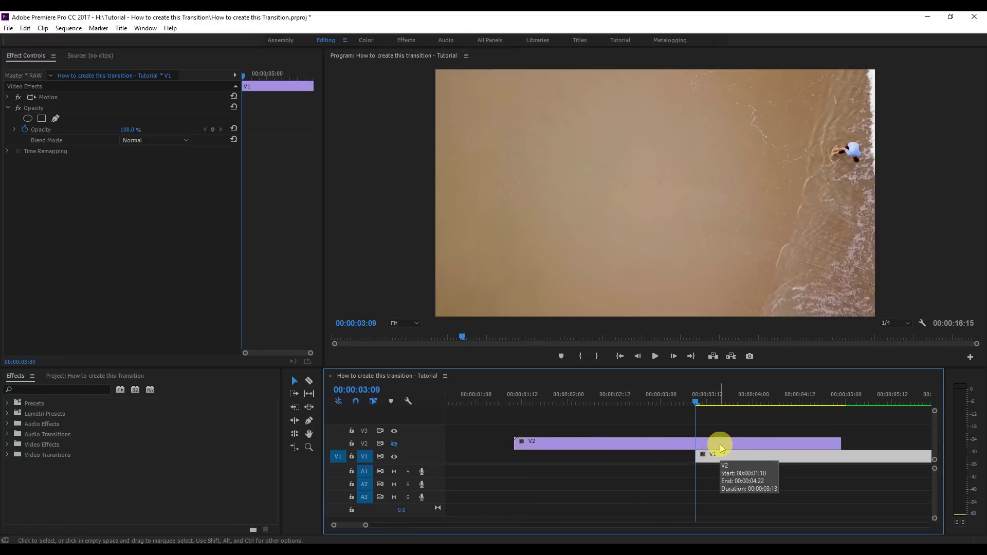
click(720, 445)
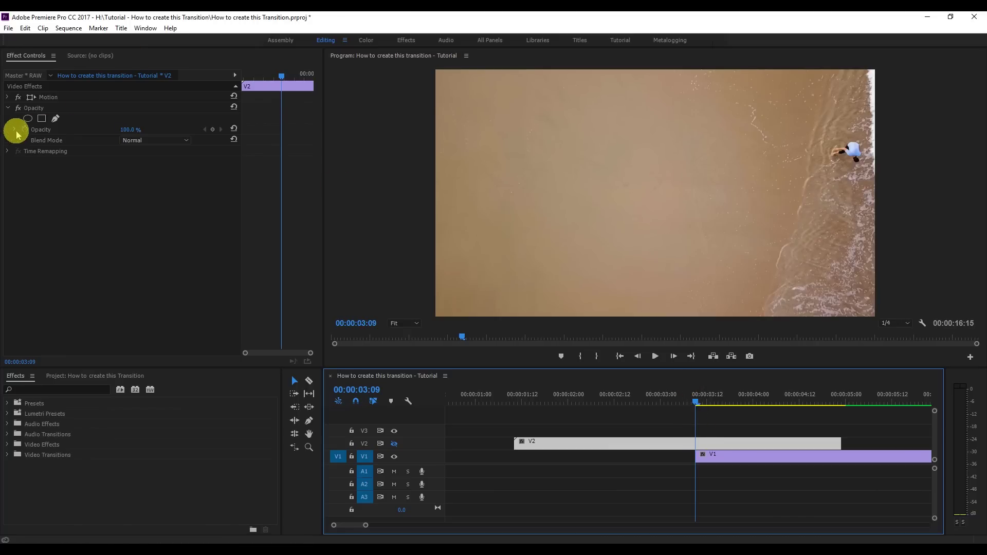
Pick the Pen mask under the V2 clip's Opacity and set monitor zoom to 25%.
click(45, 131)
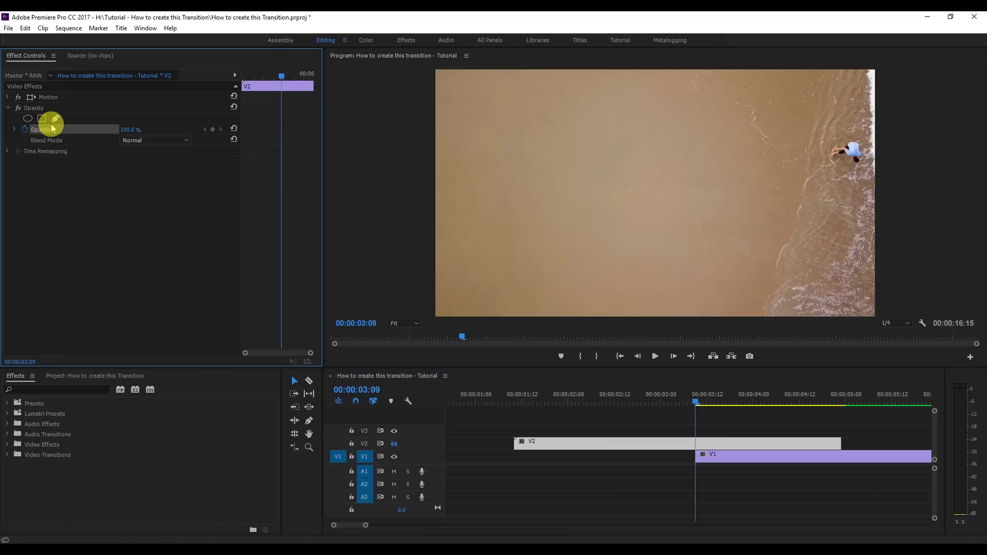
click(55, 120)
click(853, 144)
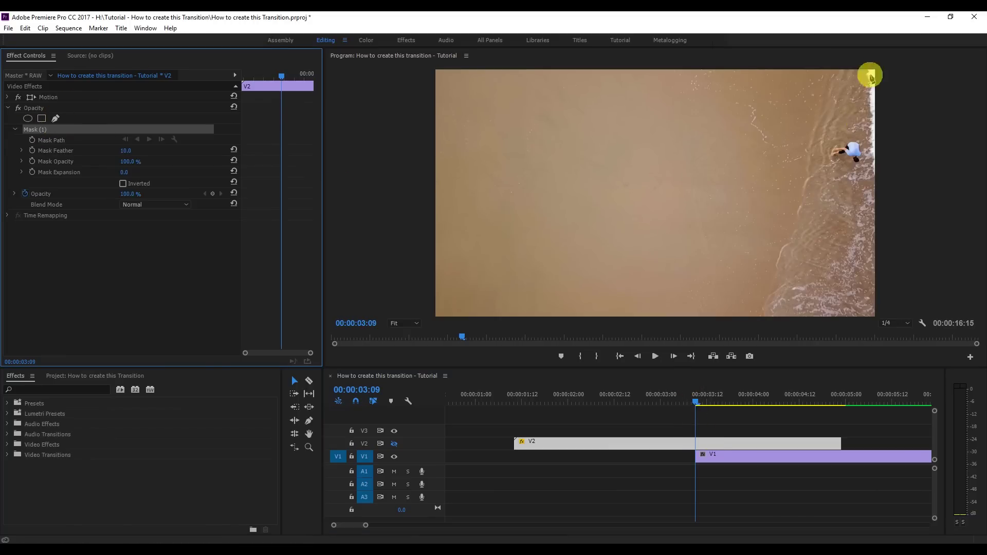
click(405, 323)
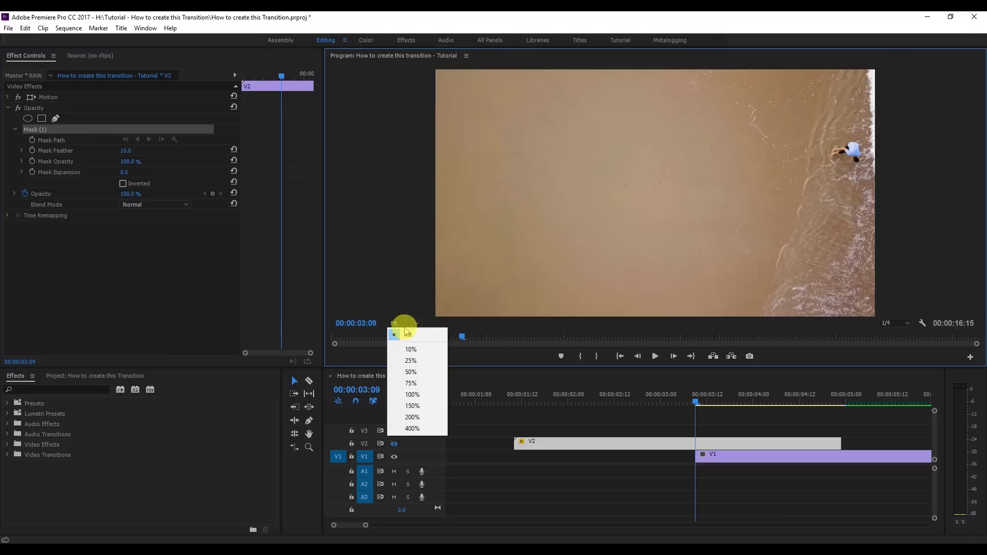
click(408, 332)
click(410, 357)
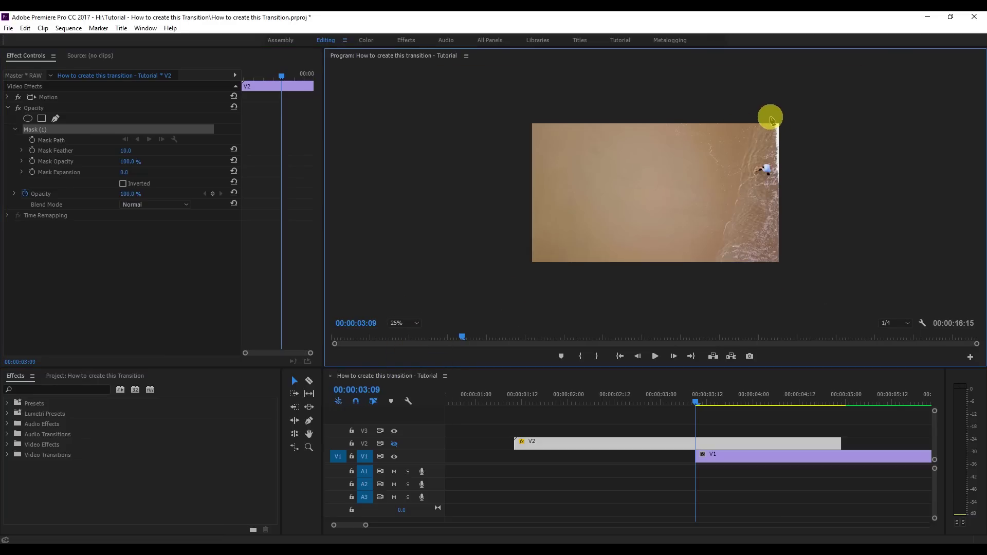
Draw a closed mask shape around the frame's right edge.
click(772, 115)
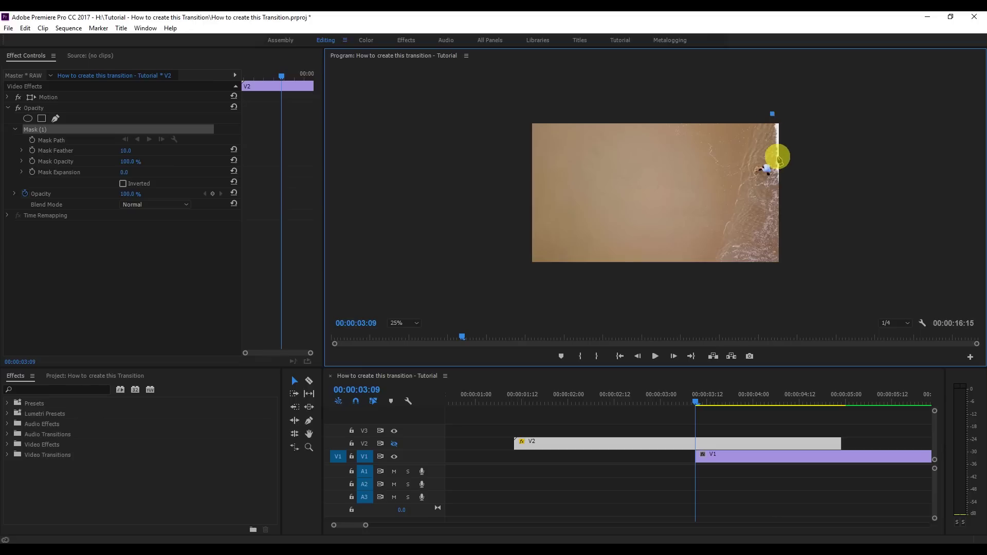
click(780, 193)
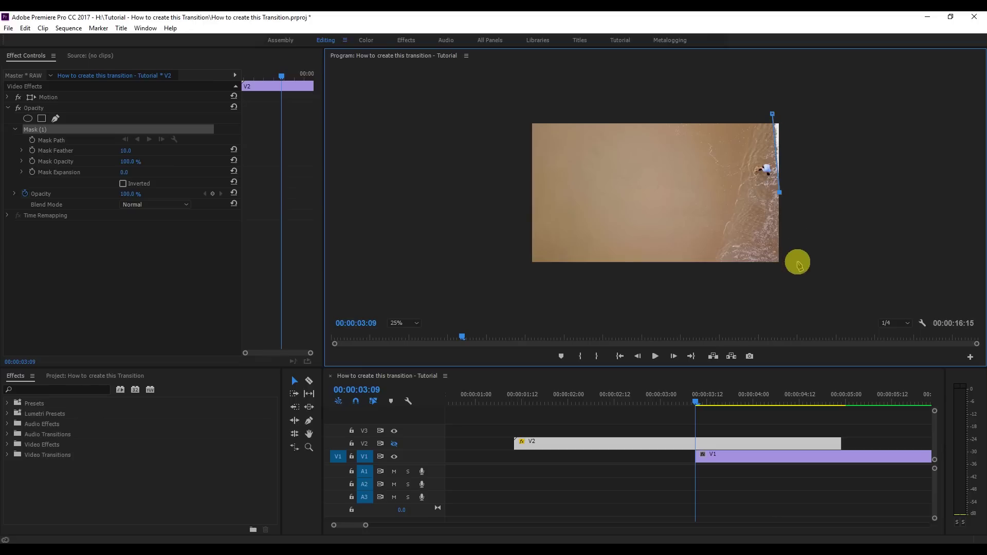
click(797, 275)
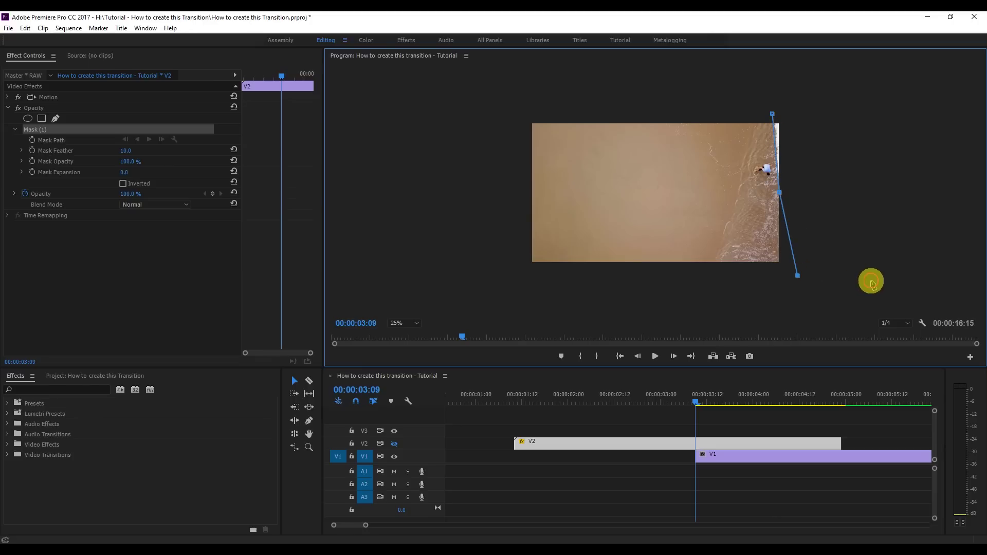
click(870, 280)
click(861, 80)
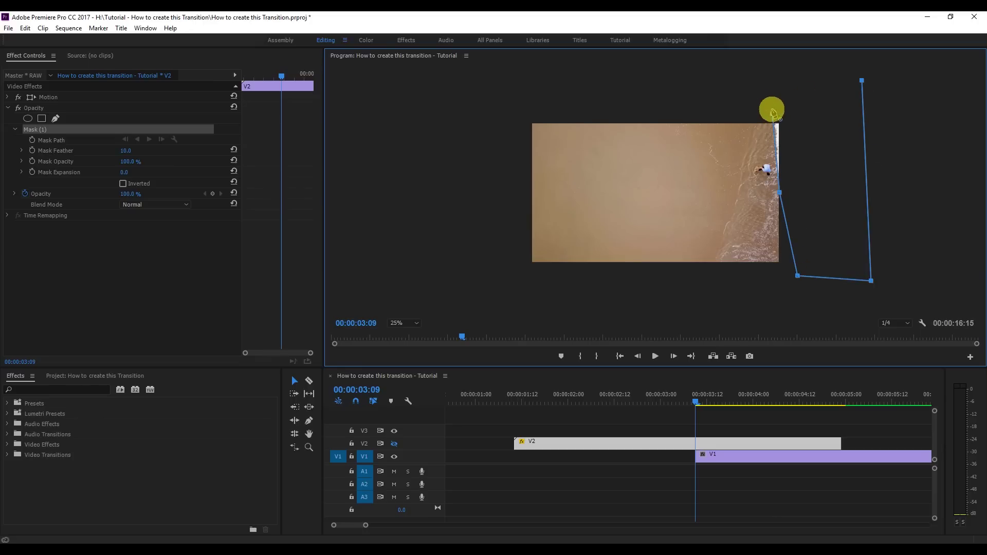
click(772, 115)
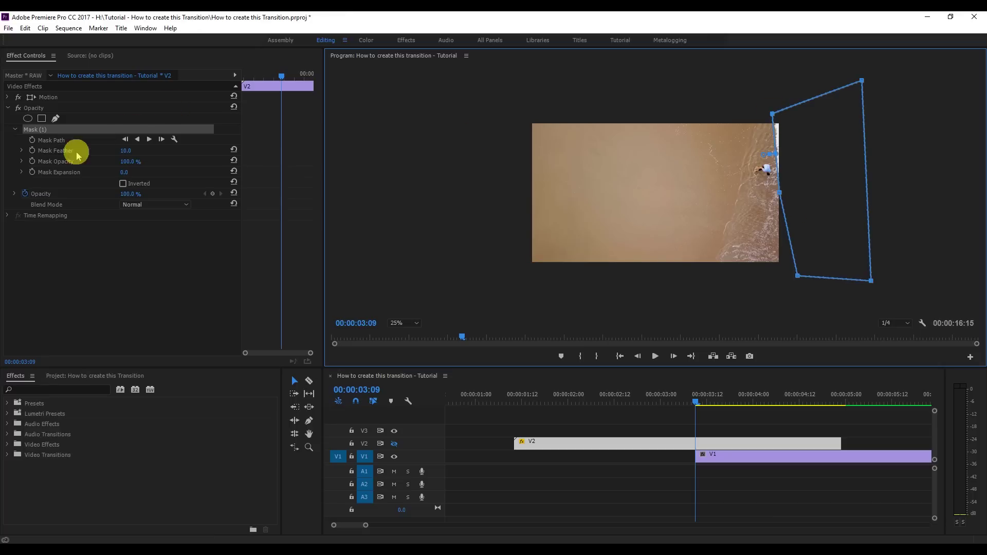
Keyframe the Mask Path at this frame and check Inverted.
click(32, 140)
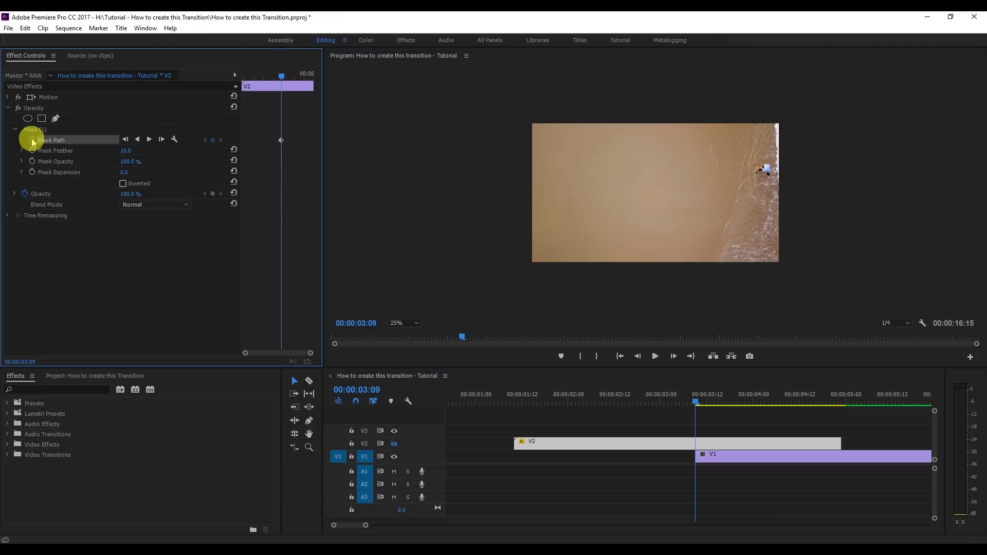
click(31, 127)
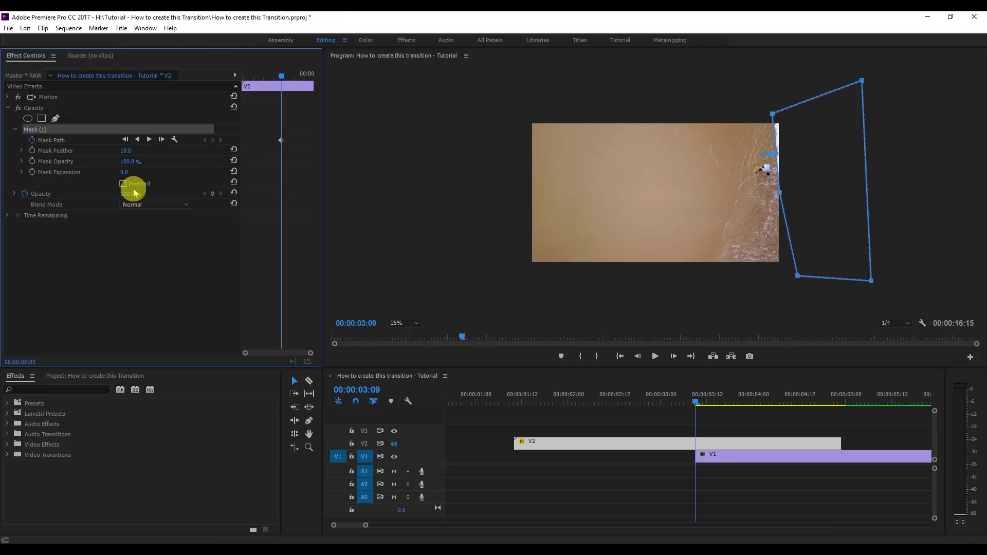
click(123, 185)
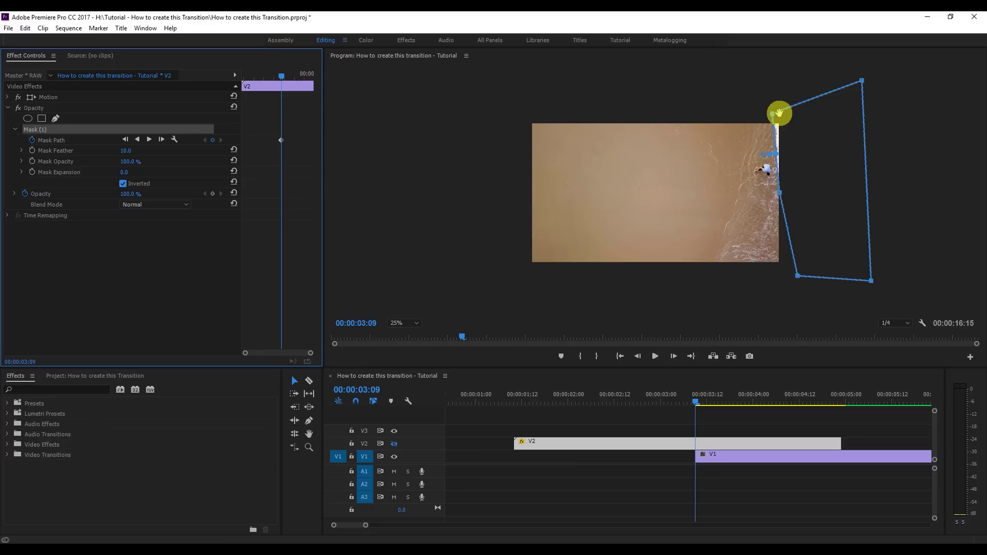
click(724, 446)
Keyframe the mask path over the first two frames, adding points on its left edge.
key(Right)
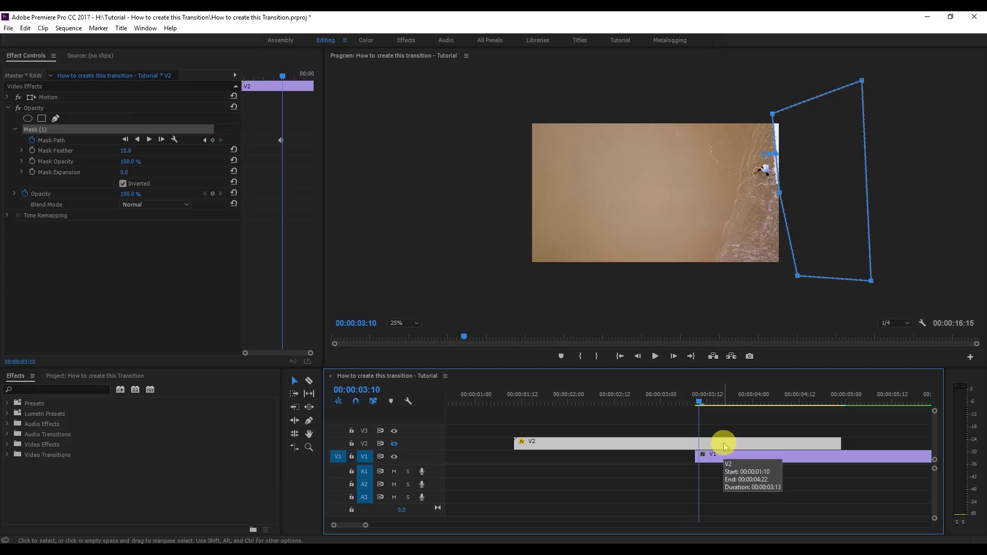
click(214, 140)
click(41, 133)
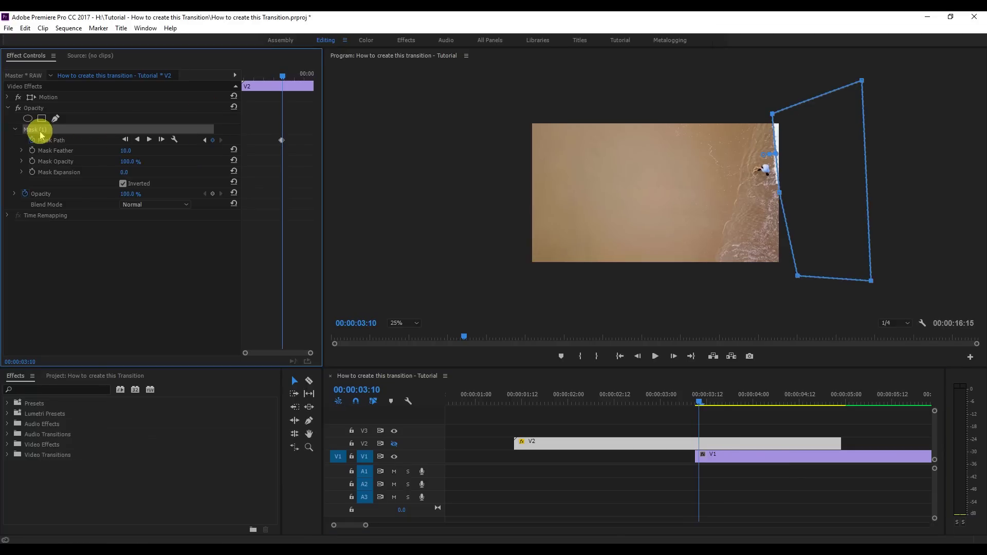
click(771, 114)
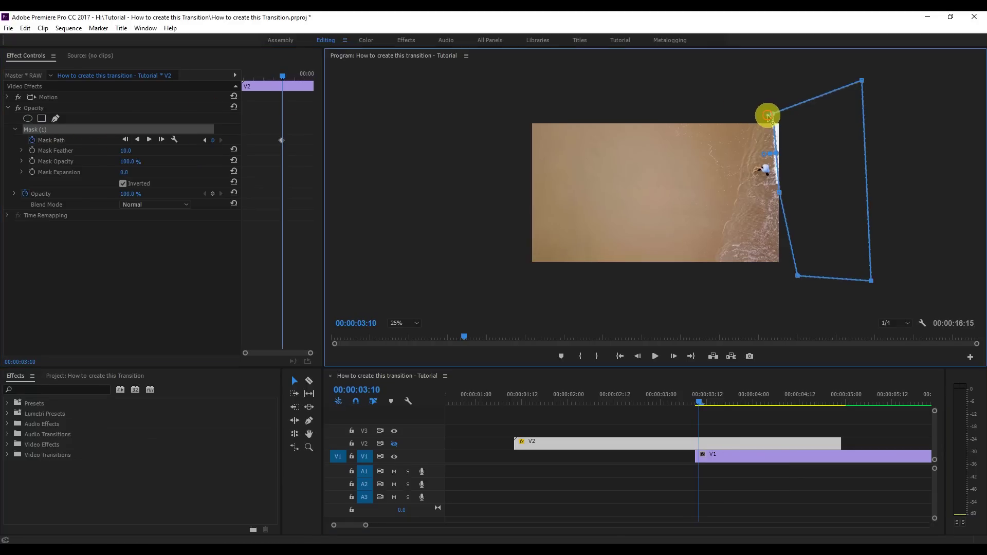
click(773, 175)
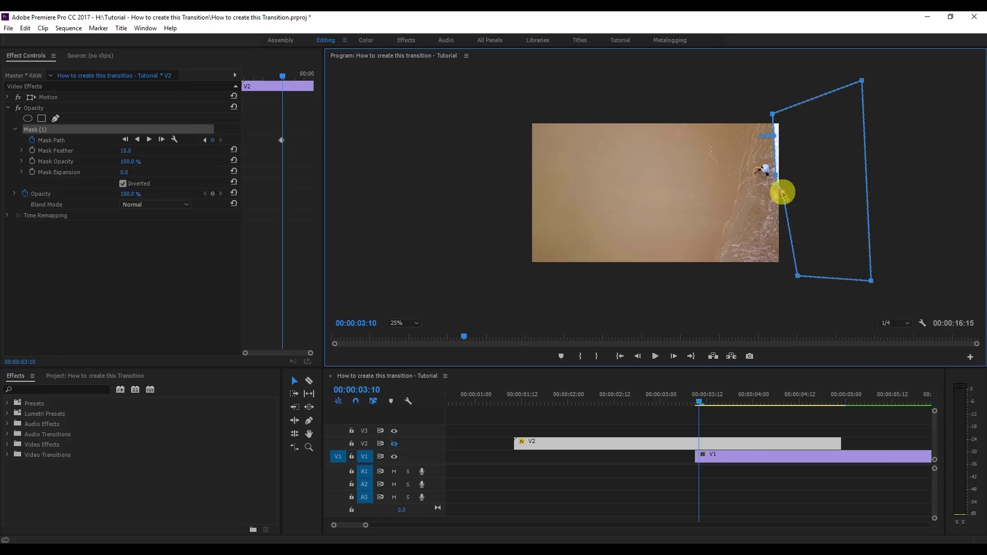
click(767, 447)
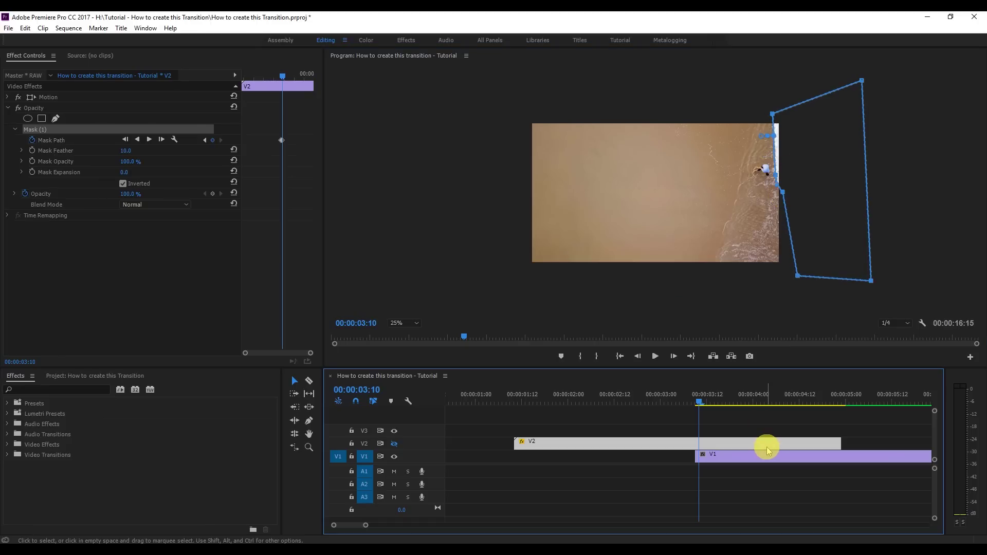
key(Right)
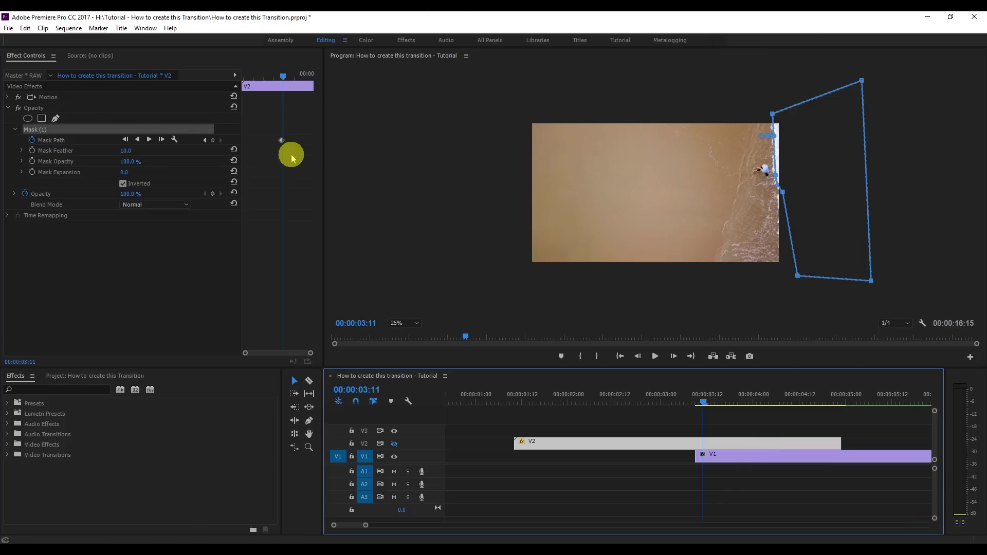
click(213, 141)
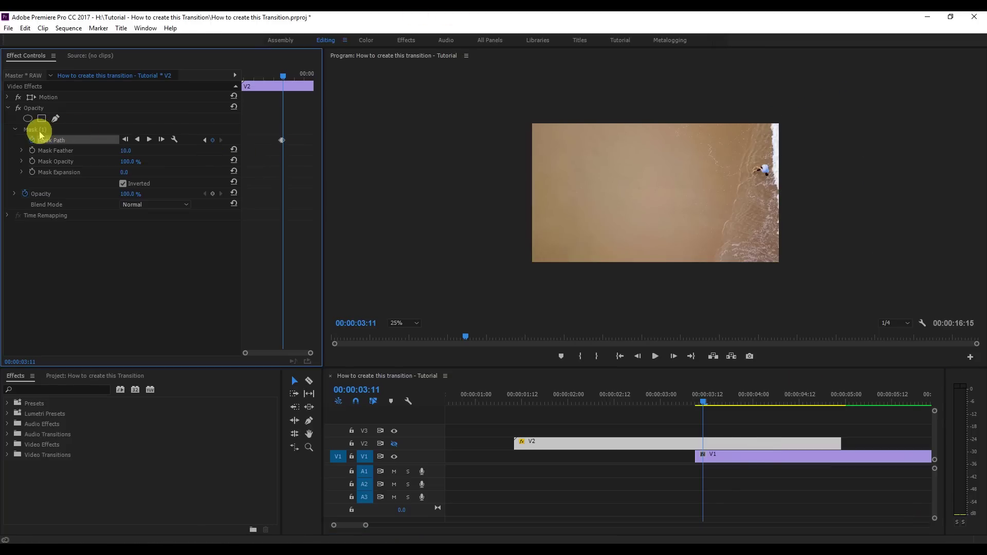
click(40, 135)
click(769, 115)
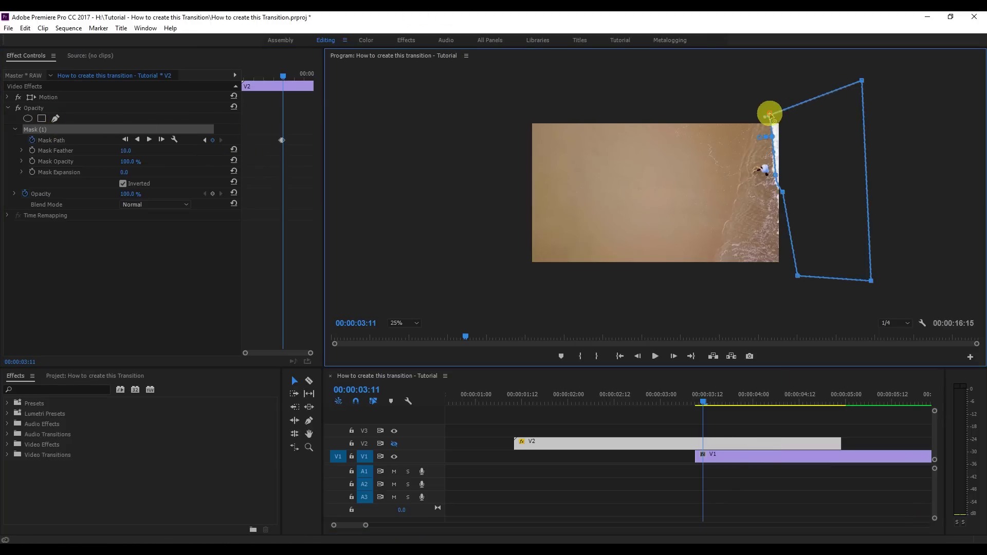
click(774, 173)
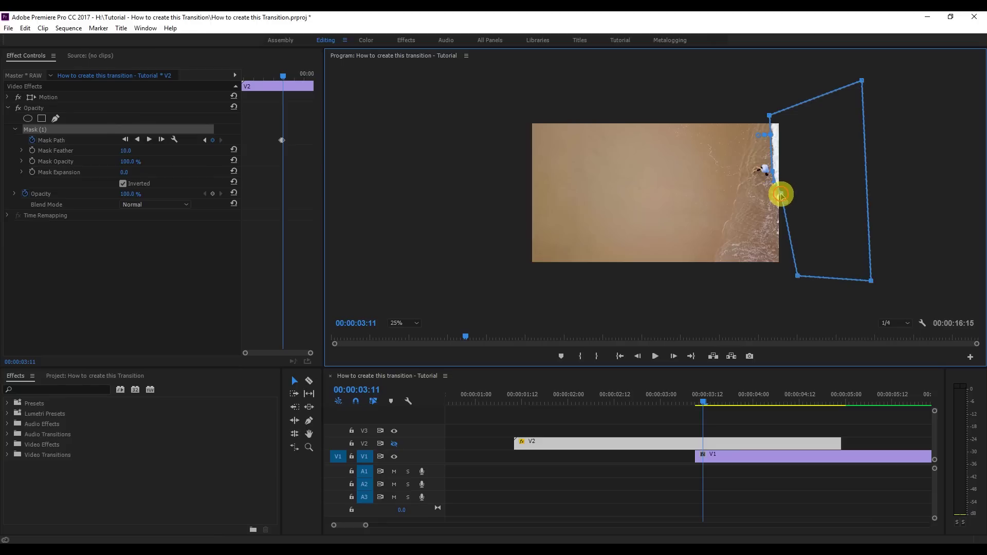
click(735, 444)
Over the next two frames, add left-edge points and pull mask corners onto the wave foam.
key(Right)
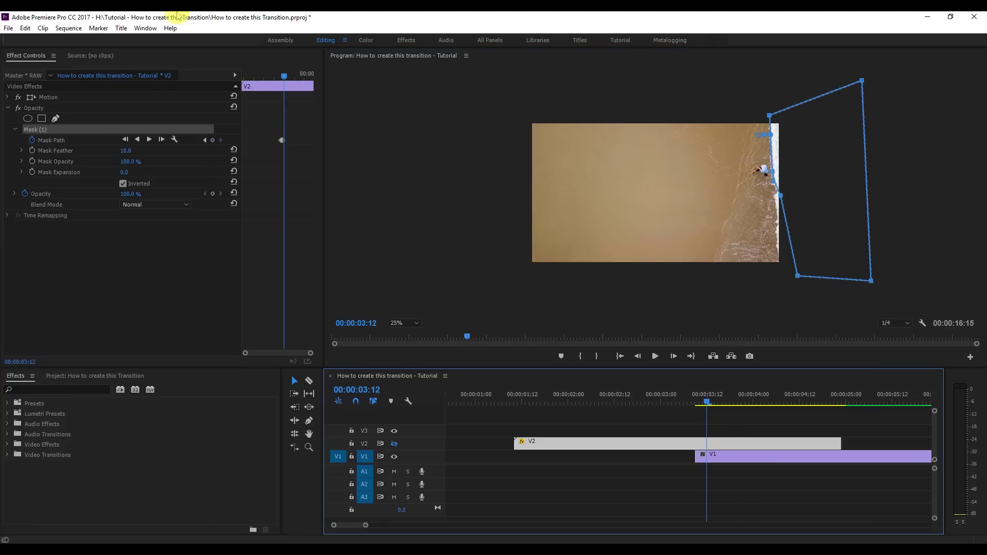
click(32, 134)
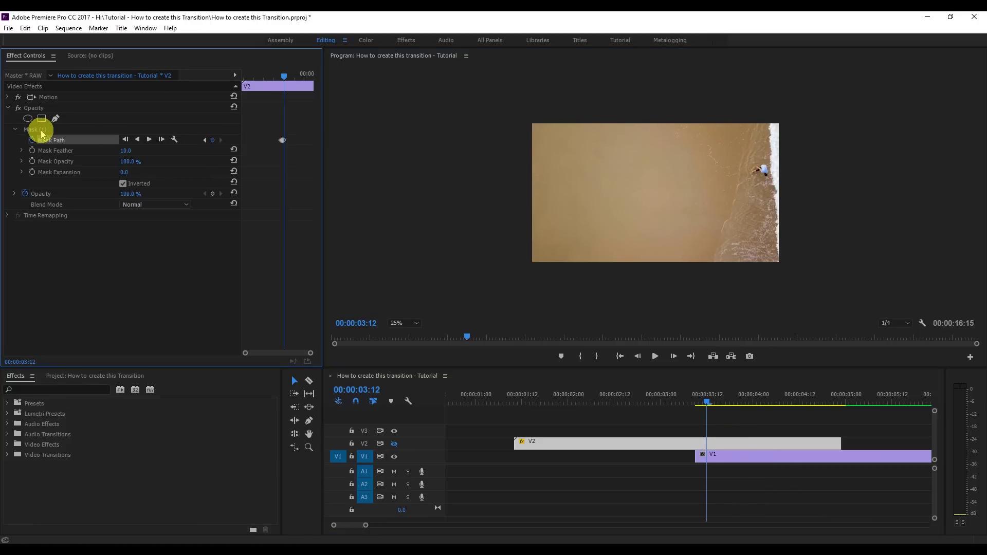
click(31, 130)
click(777, 235)
click(776, 199)
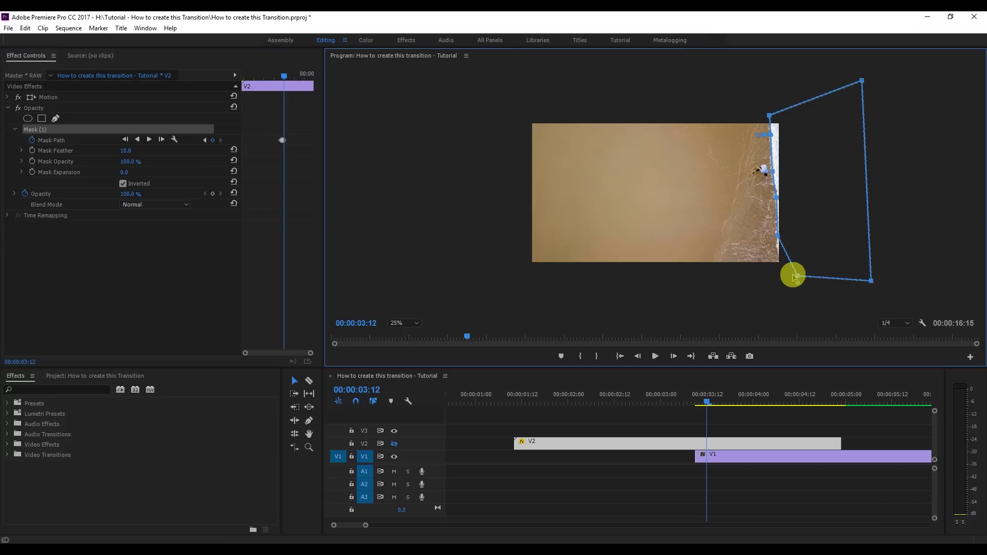
drag(795, 277, 777, 281)
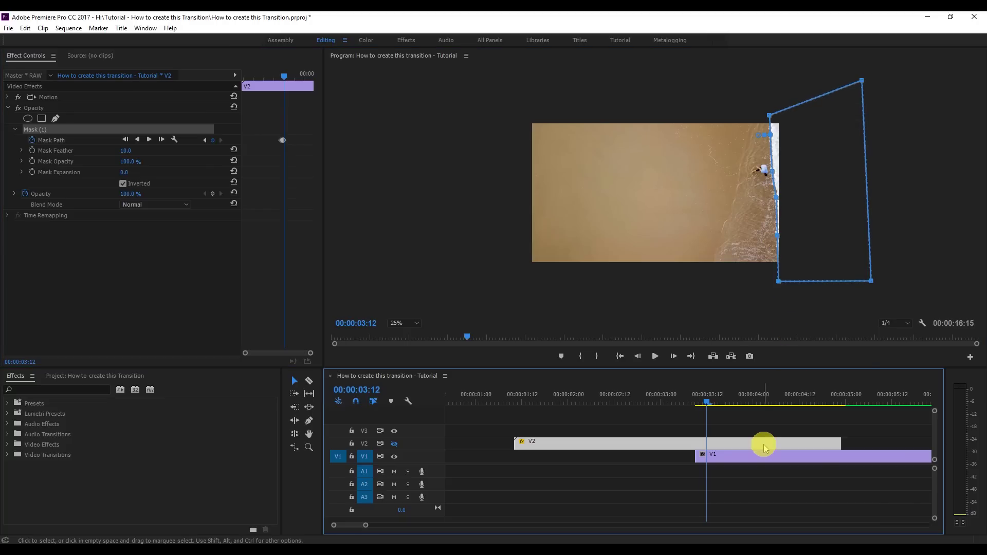
key(Right)
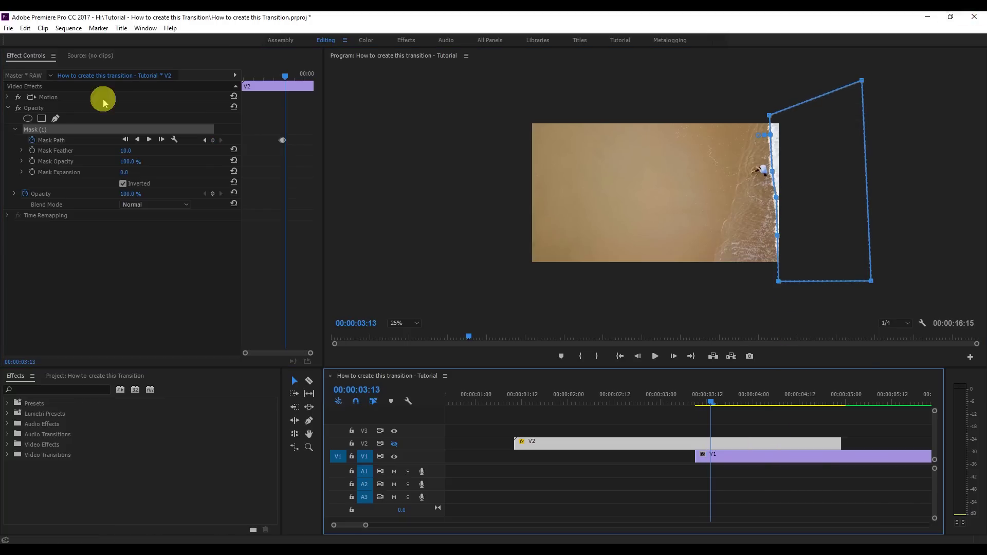
click(213, 143)
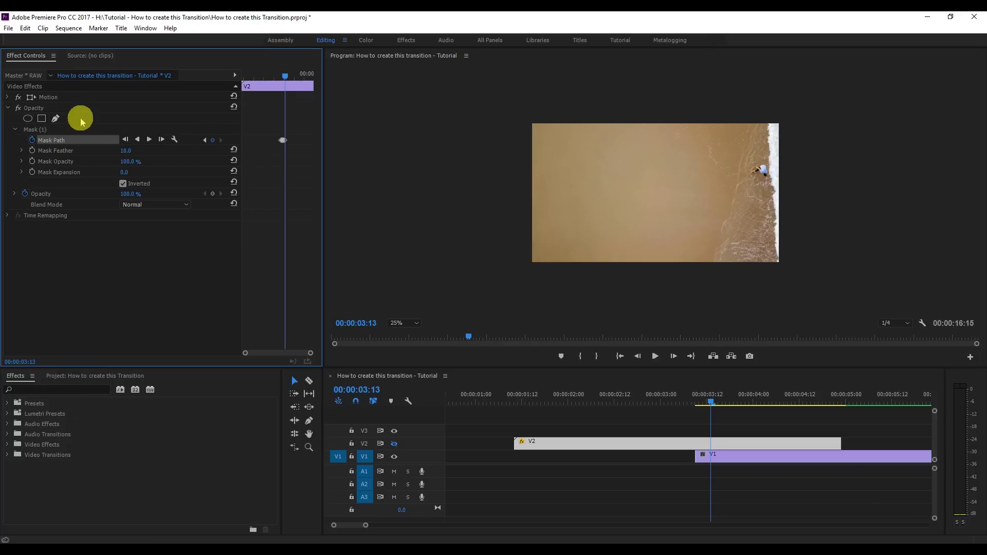
click(37, 128)
drag(771, 112, 767, 117)
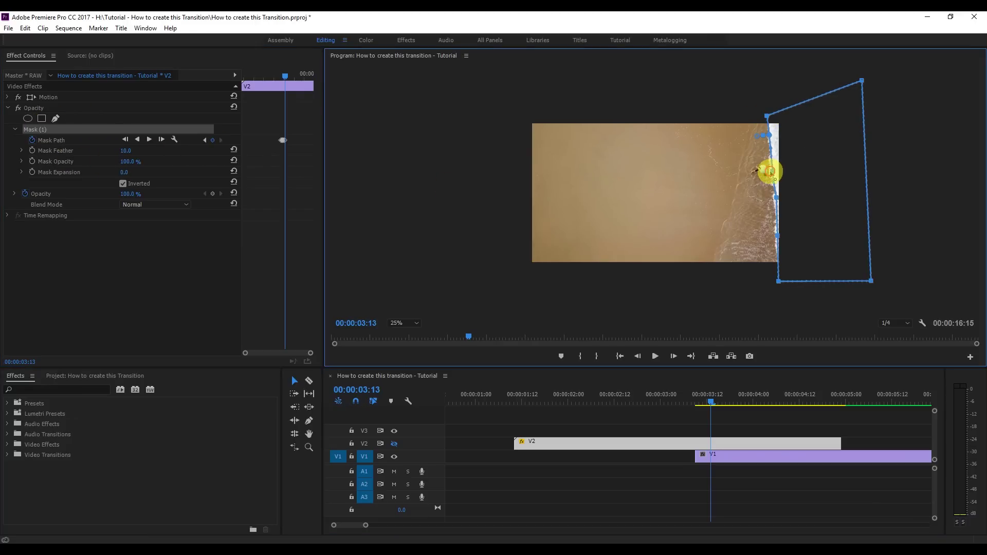
click(775, 198)
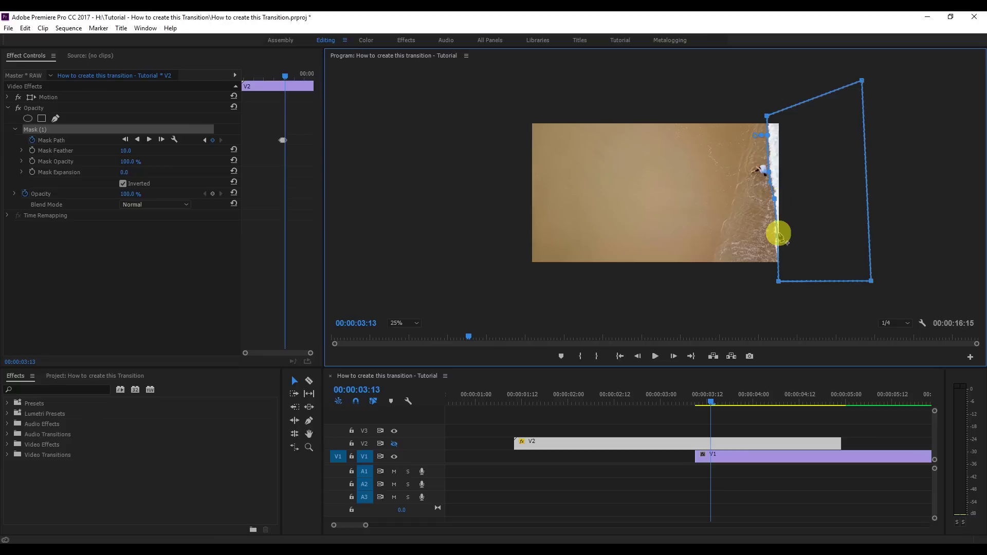
click(775, 237)
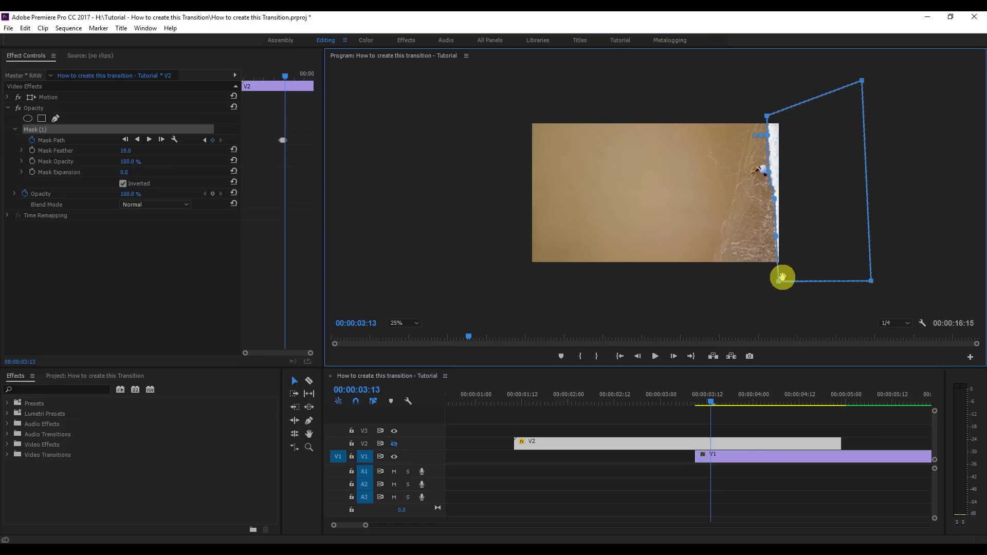
click(751, 444)
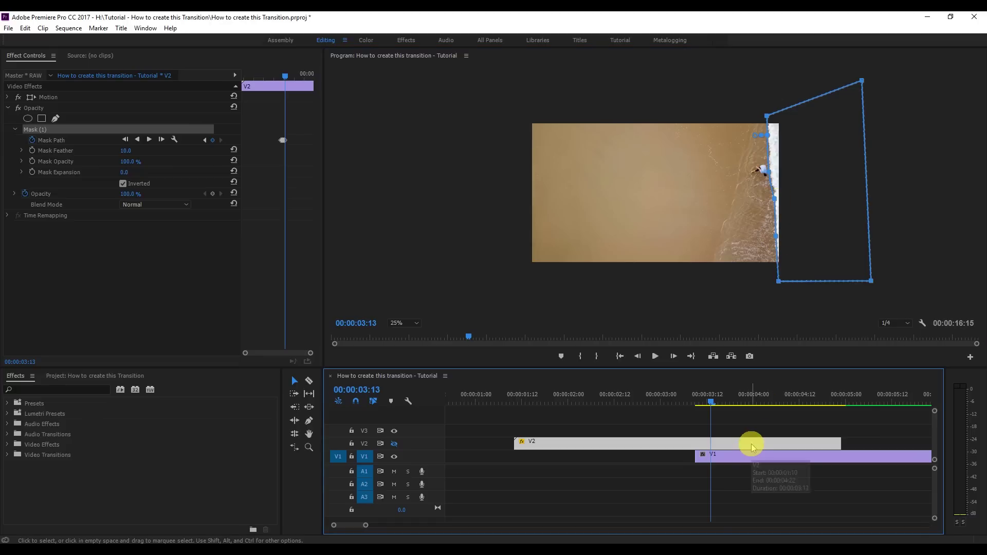
Keyframe three more frames, shifting the top point and moving left-edge points onto the foam.
key(Right)
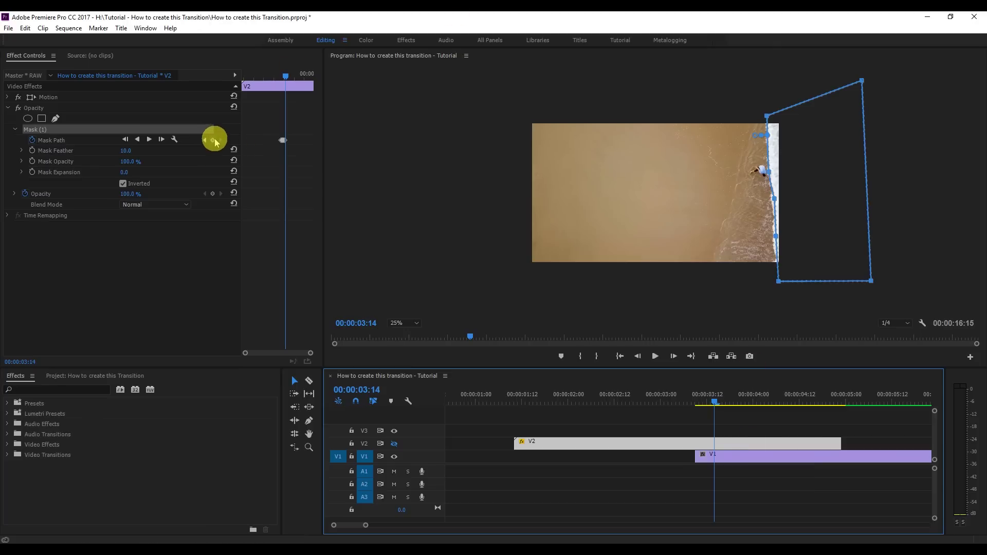
click(59, 139)
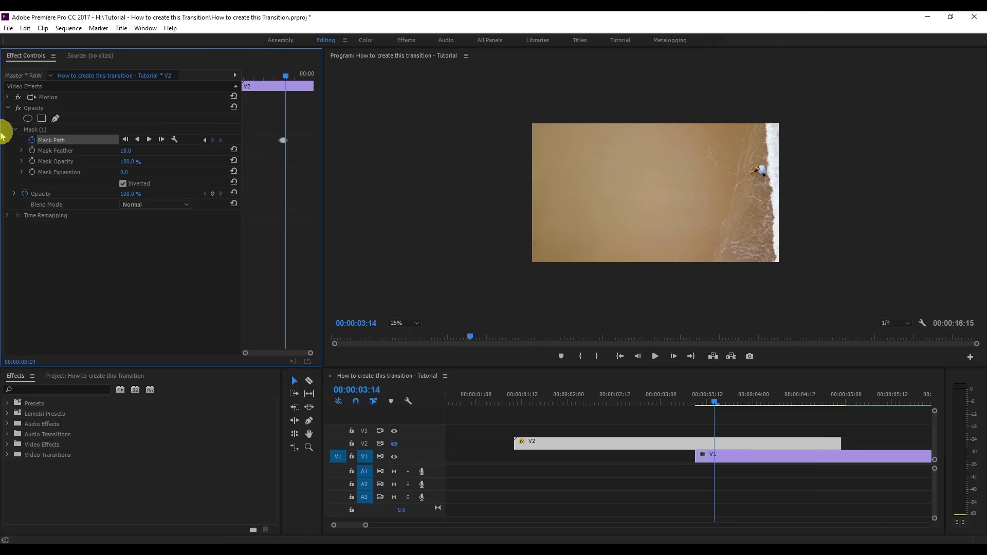
click(35, 132)
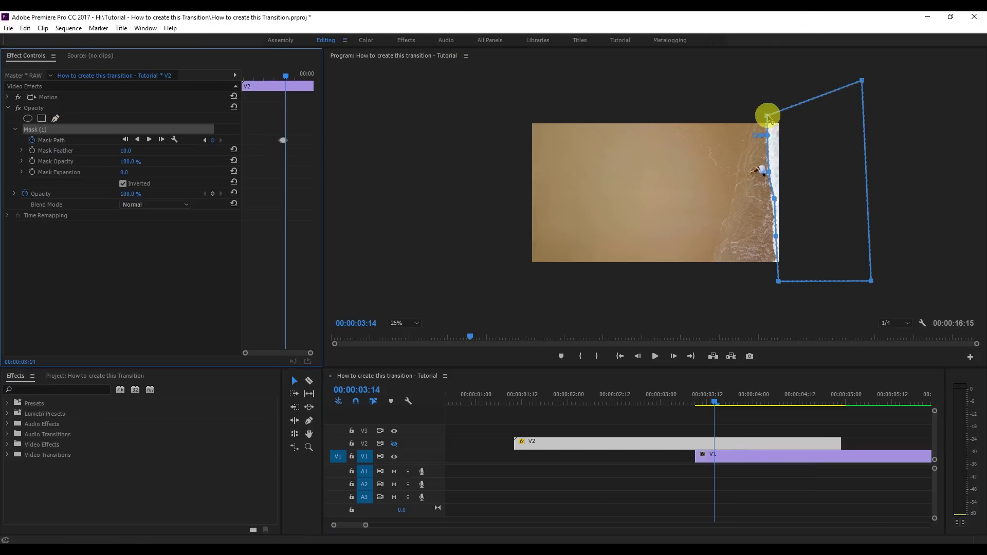
drag(768, 115, 765, 115)
click(773, 202)
click(775, 239)
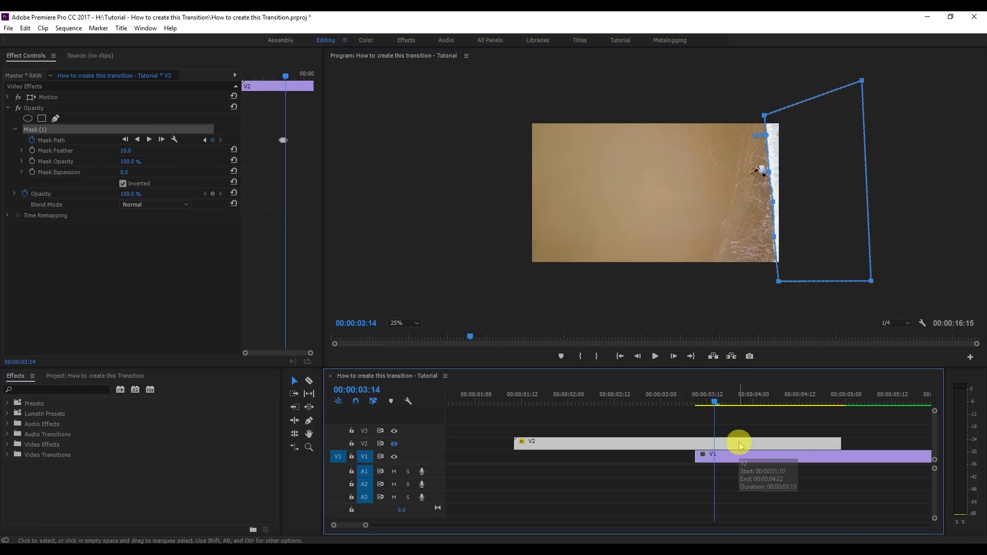
key(Right)
click(46, 129)
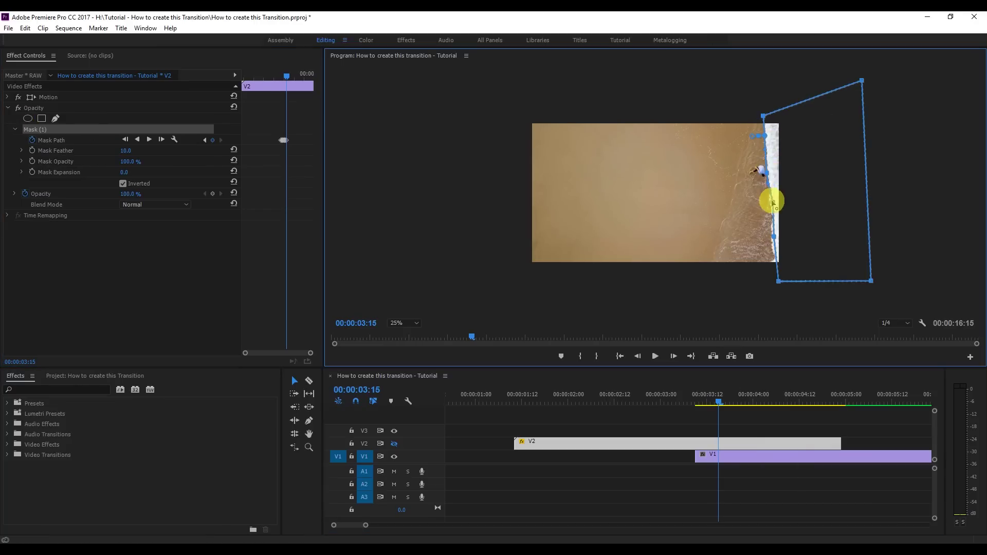
click(727, 456)
key(Right)
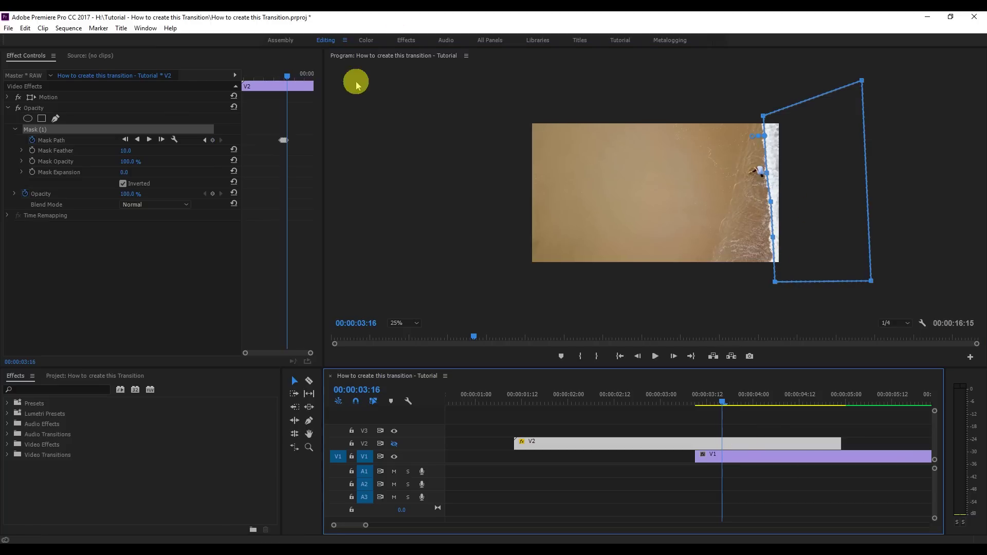
click(213, 140)
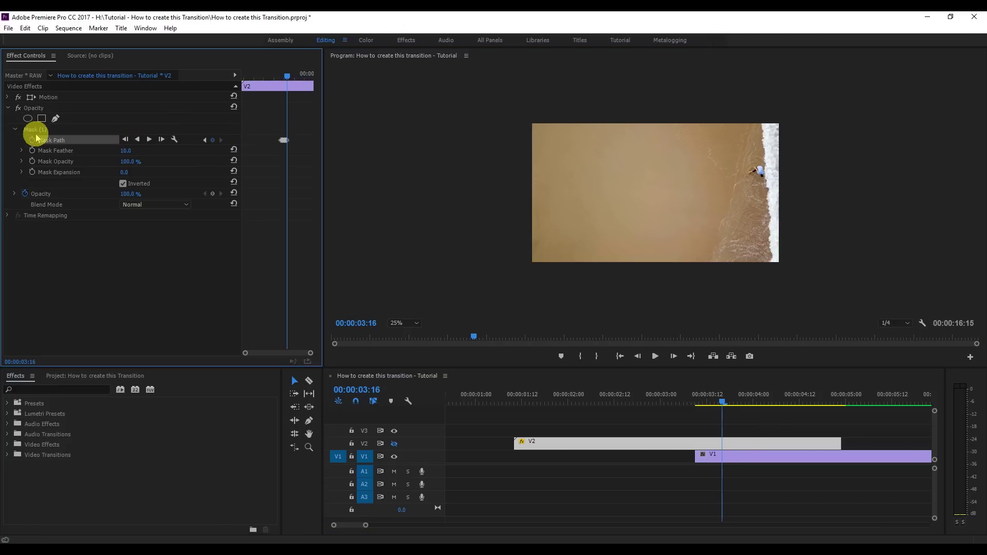
click(39, 129)
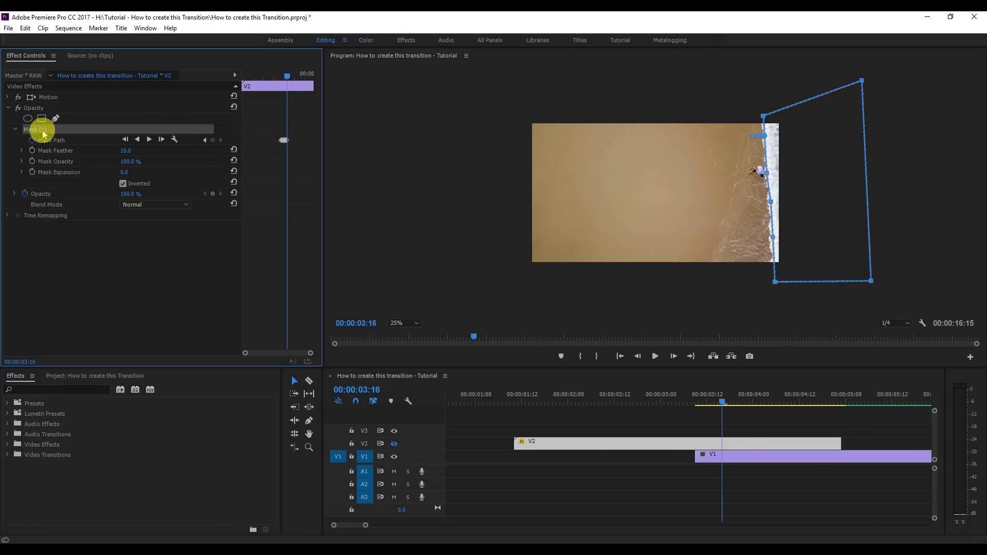
click(768, 204)
drag(769, 147, 771, 260)
click(748, 440)
Continue frame by frame, dragging left-edge mask points along the advancing wave.
key(Right)
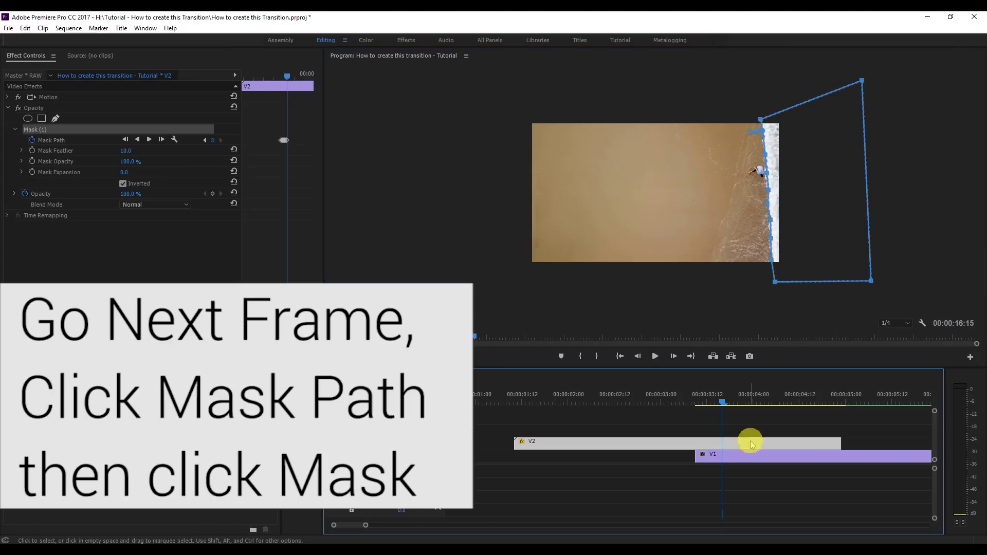
click(764, 172)
click(760, 448)
drag(760, 192, 764, 260)
key(Right)
click(754, 443)
click(760, 192)
click(771, 441)
key(Right)
click(760, 219)
click(69, 134)
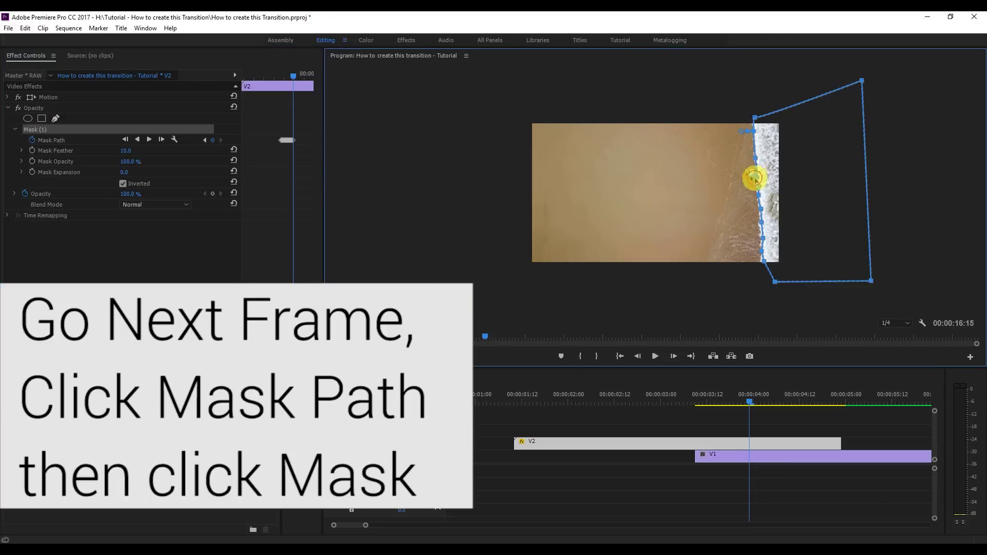
click(760, 445)
click(751, 155)
drag(751, 155, 762, 226)
Adjust mask points near the wave edge through the final frames up to 00:00:04:07.
key(Right)
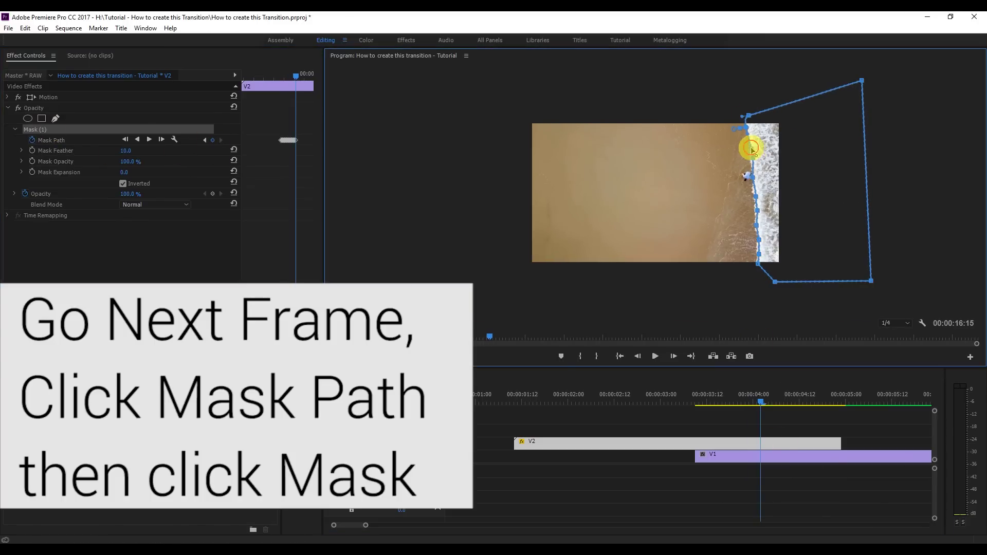
key(Right)
click(754, 213)
click(749, 178)
key(Right)
click(35, 131)
click(756, 239)
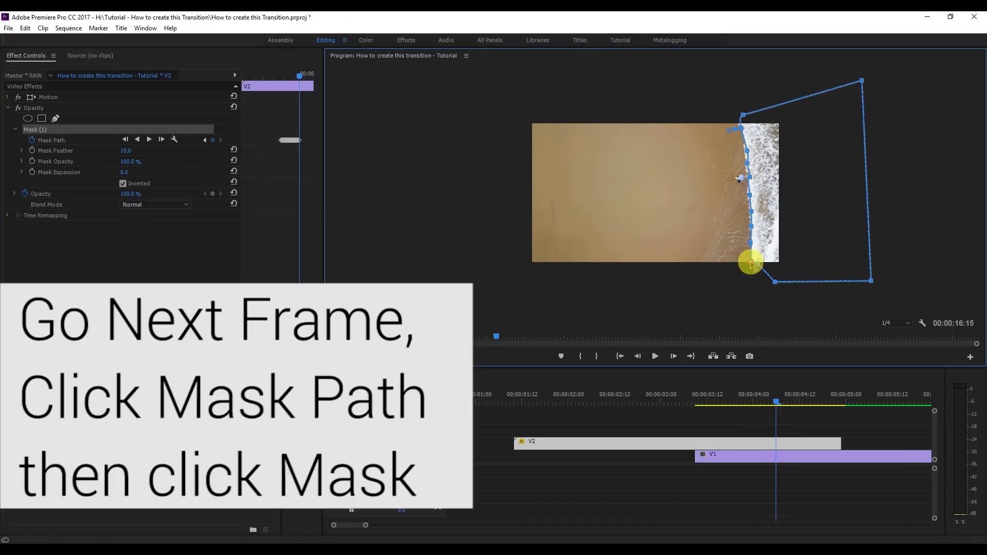
key(Right)
click(52, 139)
click(745, 178)
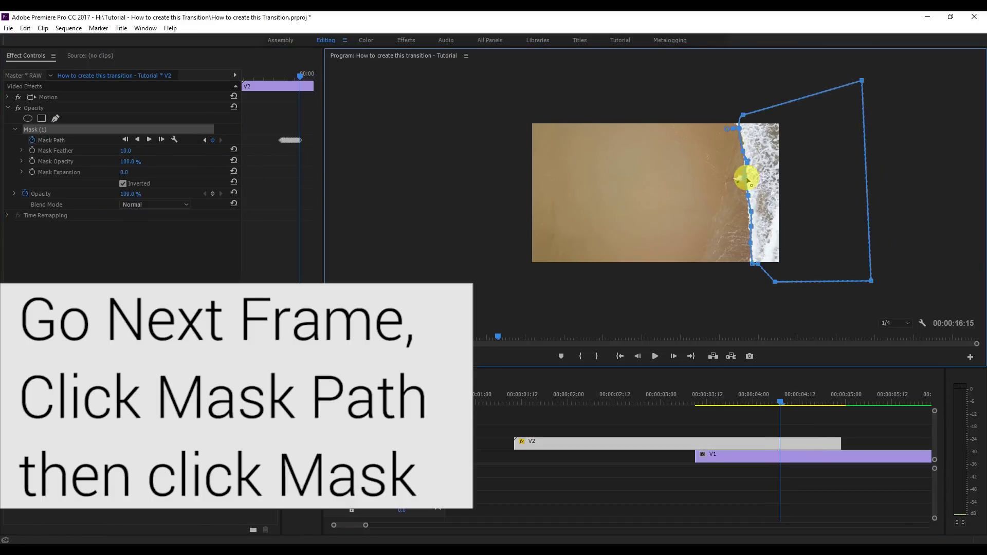
click(737, 126)
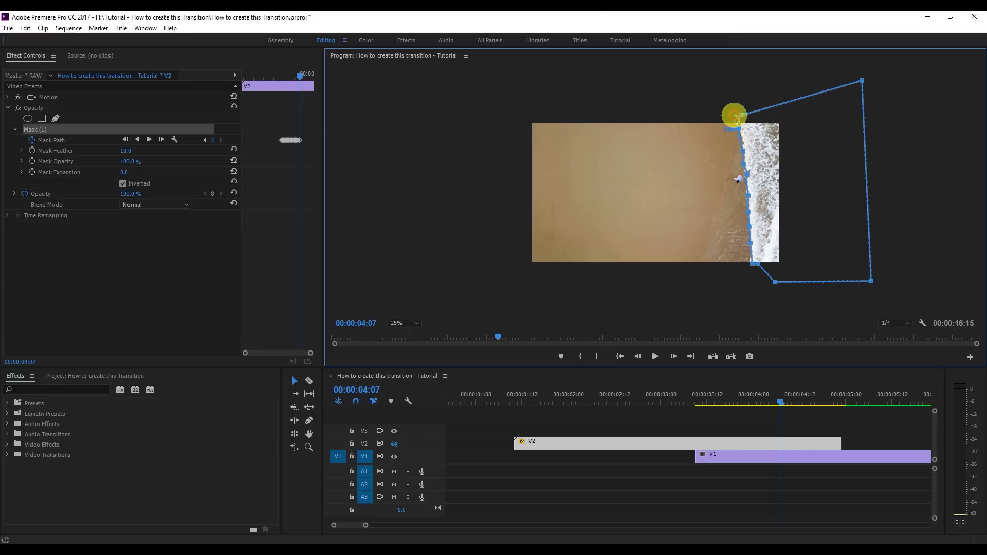
click(792, 443)
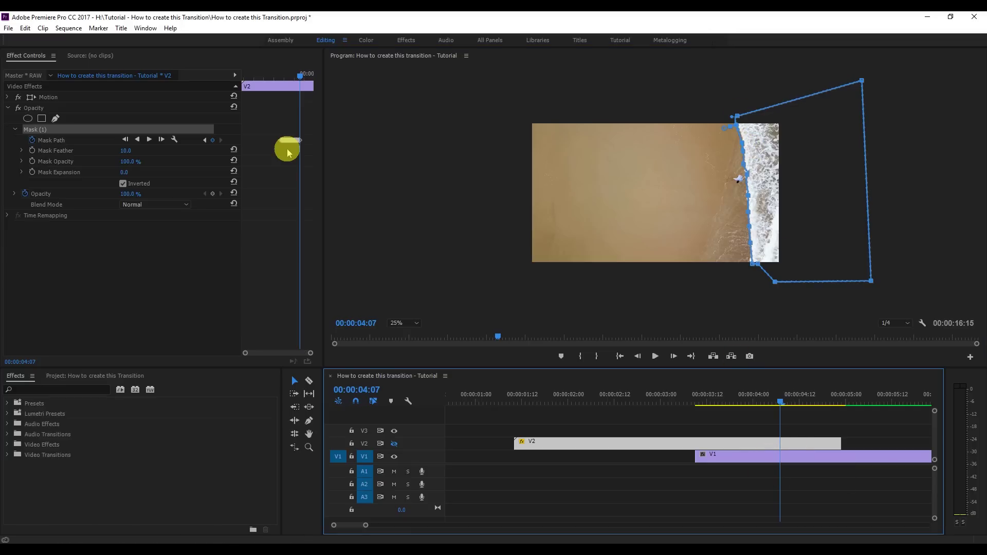
Keyframe mask feather and expansion, adding keyframes for both at 00:00:04:20.
click(32, 152)
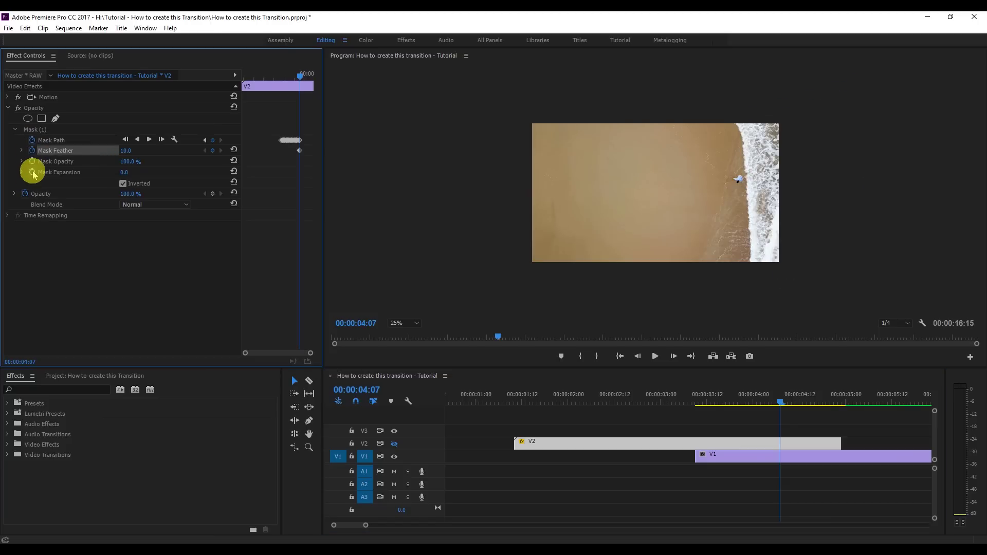
click(32, 172)
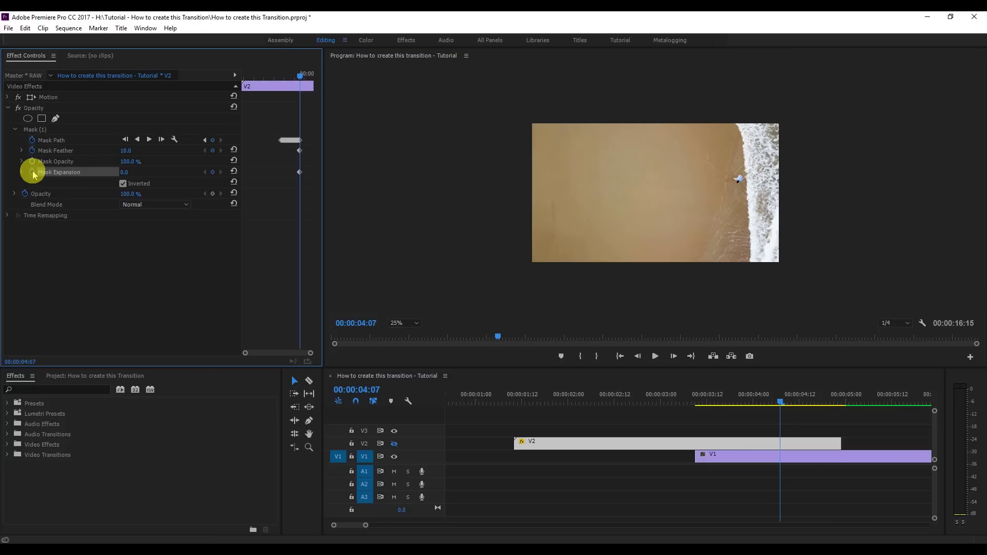
click(824, 404)
drag(825, 407, 830, 405)
click(211, 151)
click(213, 171)
Drag the mask's top and lower points further left to follow the wave.
click(211, 141)
click(132, 150)
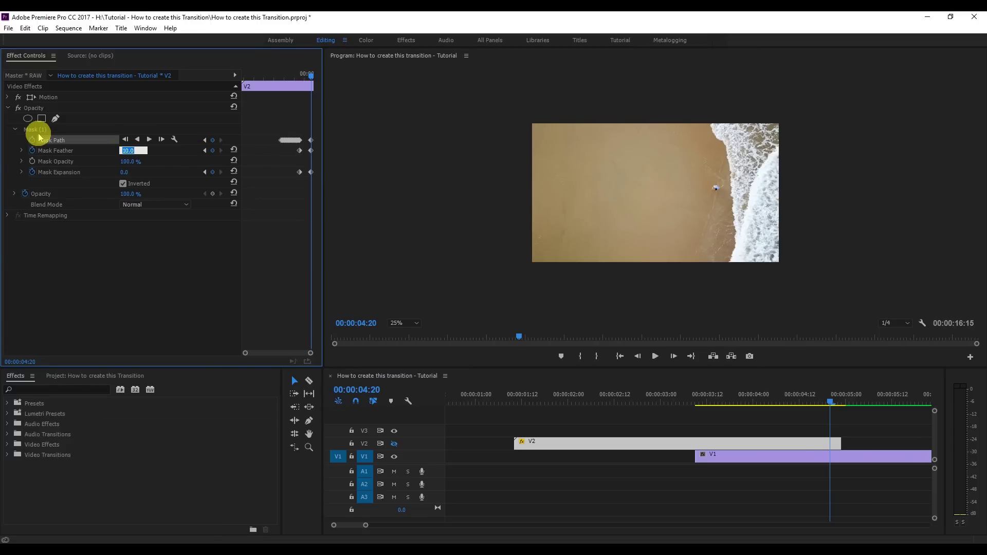
click(39, 131)
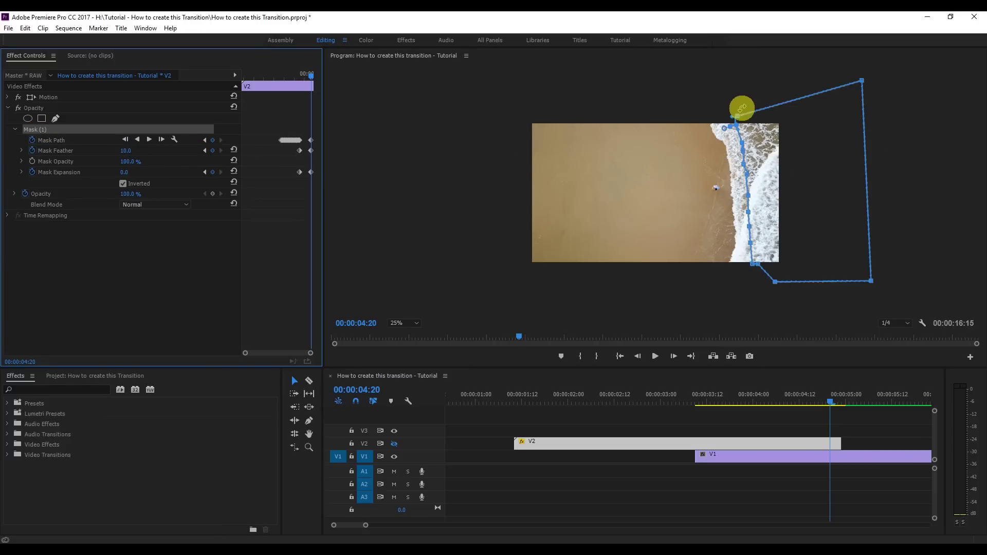
mouse_move(738, 117)
mouse_down()
mouse_move(707, 115)
mouse_move(743, 155)
mouse_move(719, 185)
mouse_up()
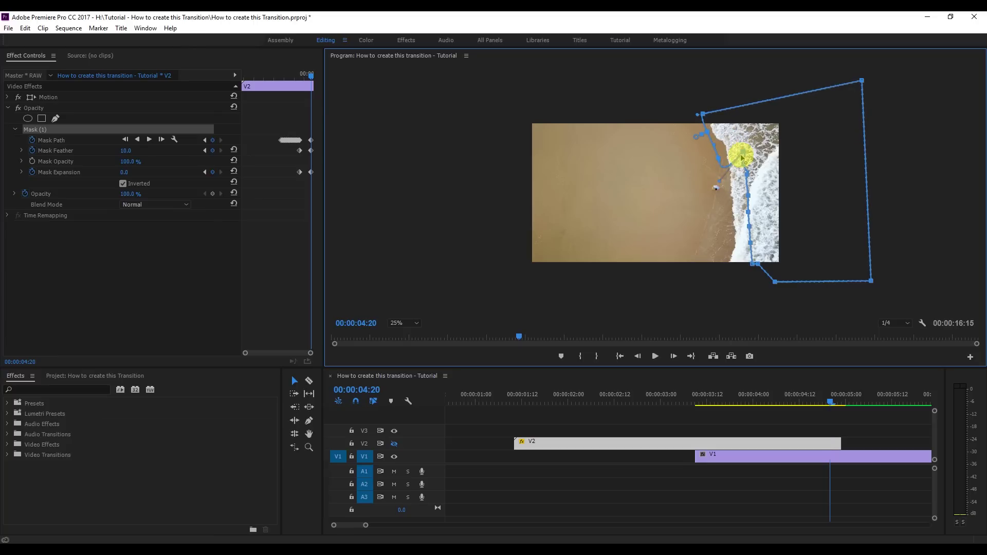
drag(748, 144, 727, 247)
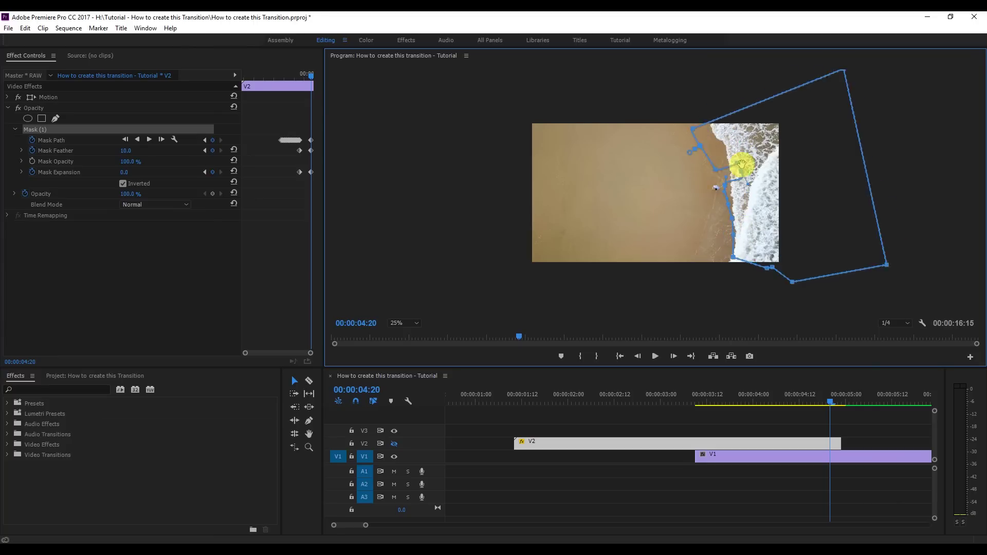
drag(742, 160, 709, 283)
drag(757, 265, 734, 297)
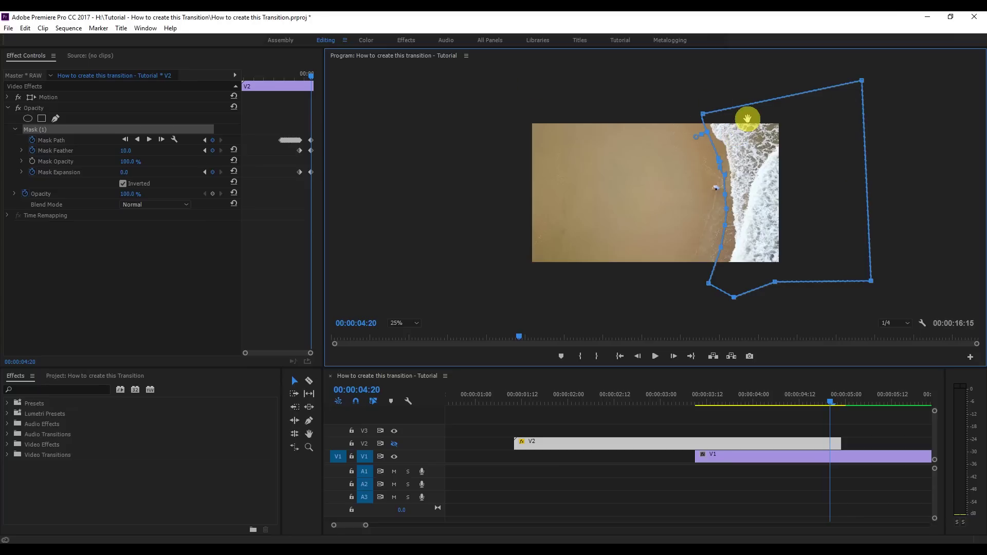
Enter 1000 for both Mask Feather and Mask Expansion.
click(127, 151)
text(100)
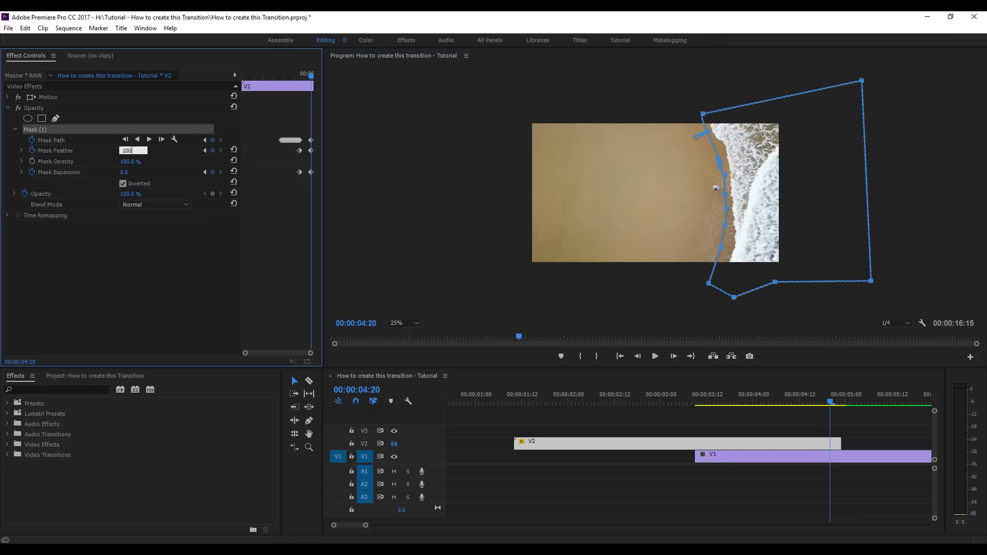
key(Return)
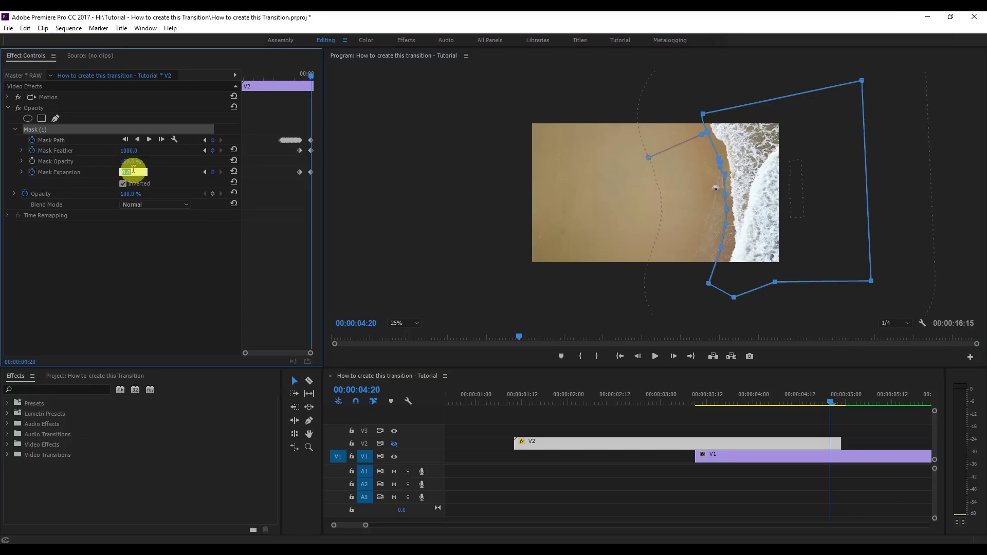
text(1000)
key(Return)
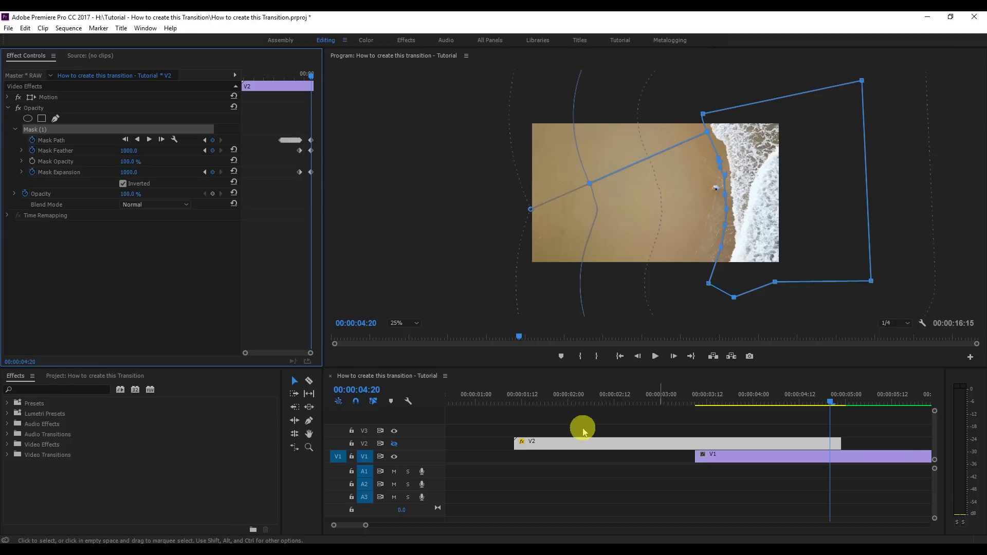
Hide the mask outline and move the playhead to 00:00:03:08.
click(33, 109)
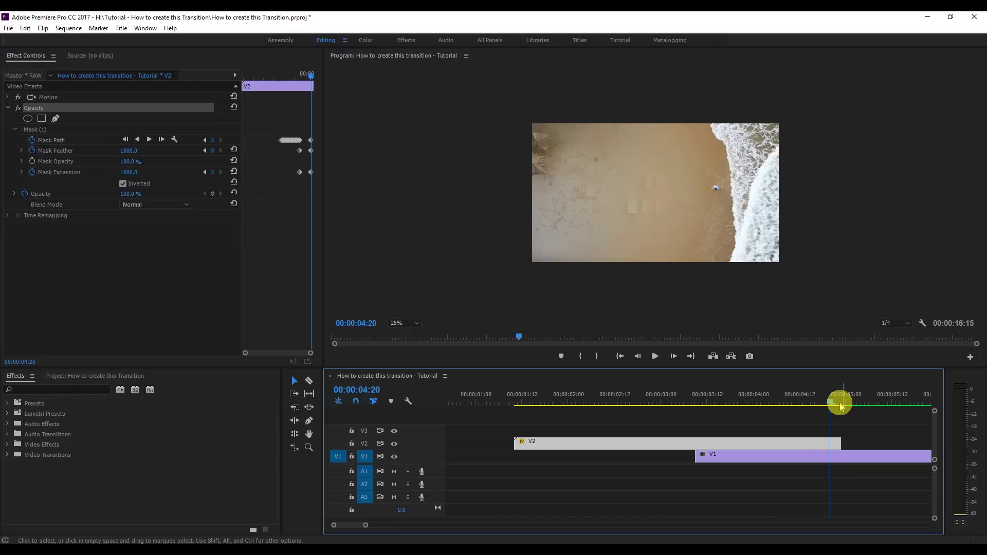
drag(831, 401, 688, 401)
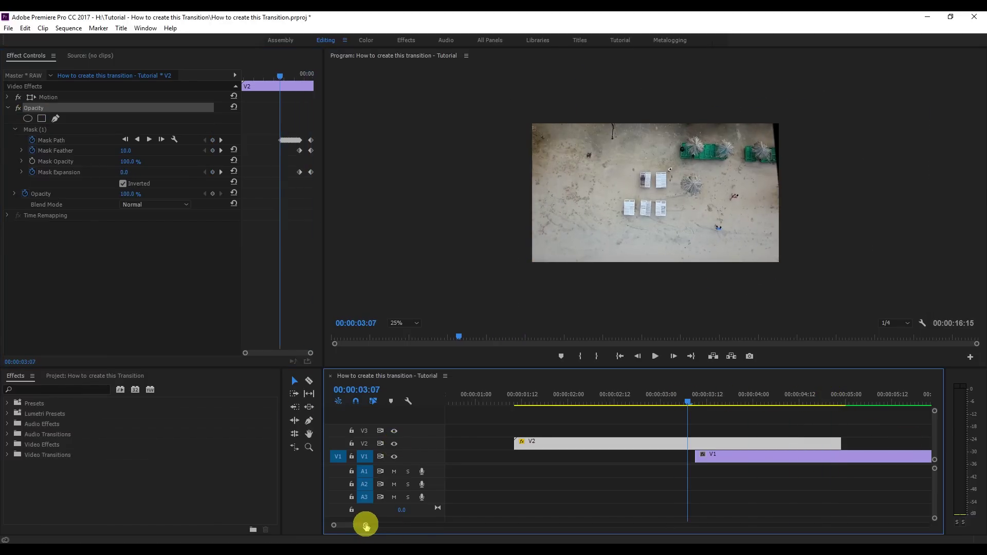
drag(365, 526, 349, 526)
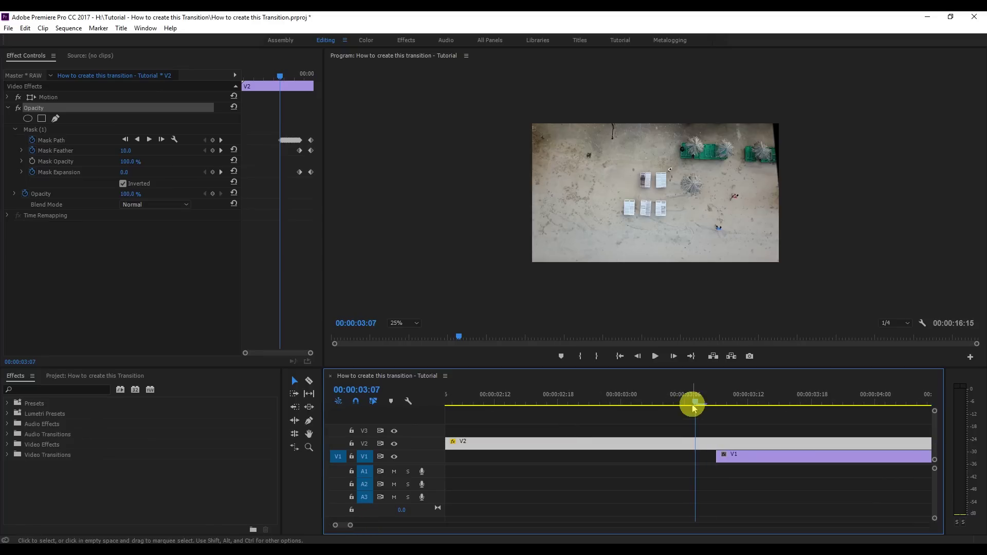
click(708, 403)
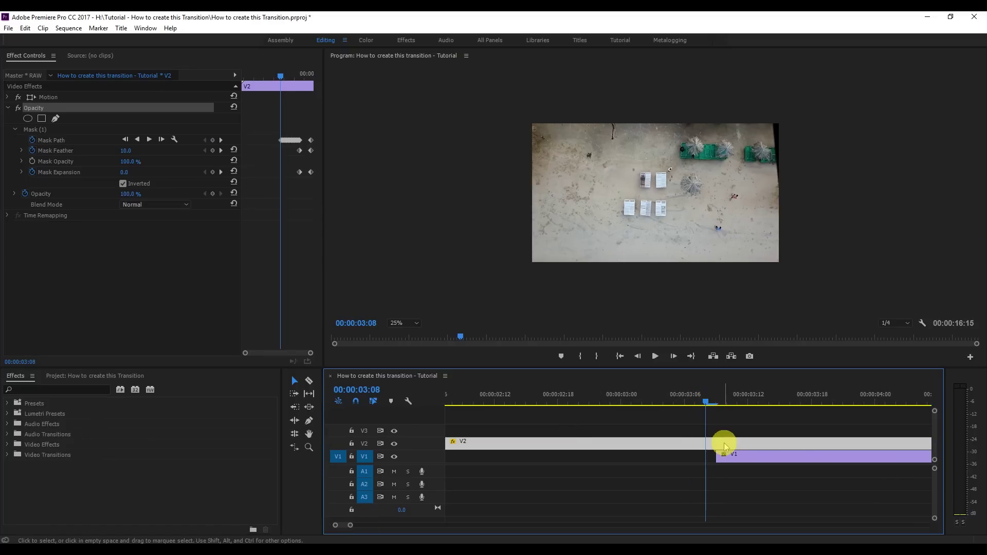
Add and drag vertices at the mask's top corner, then deselect it and zoom out.
click(217, 143)
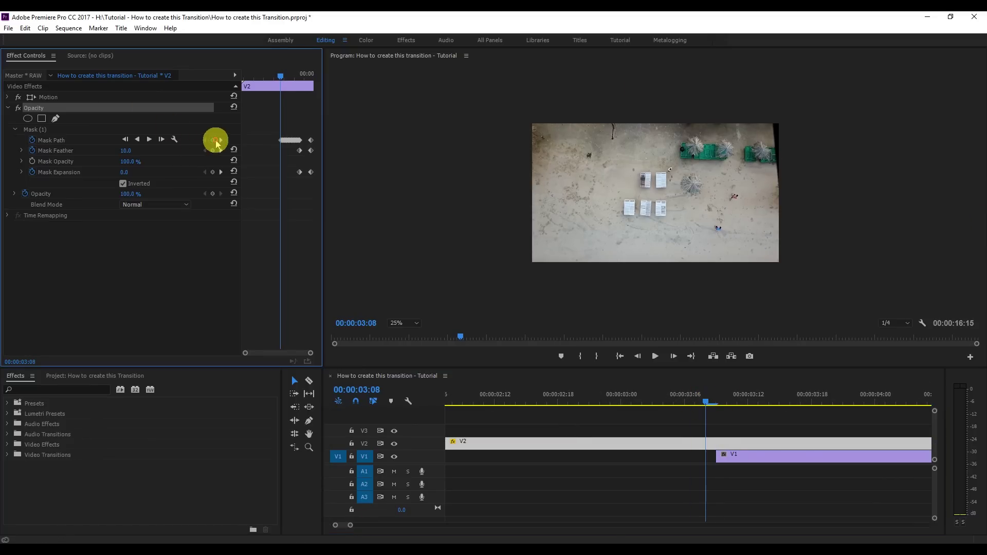
click(37, 128)
click(806, 142)
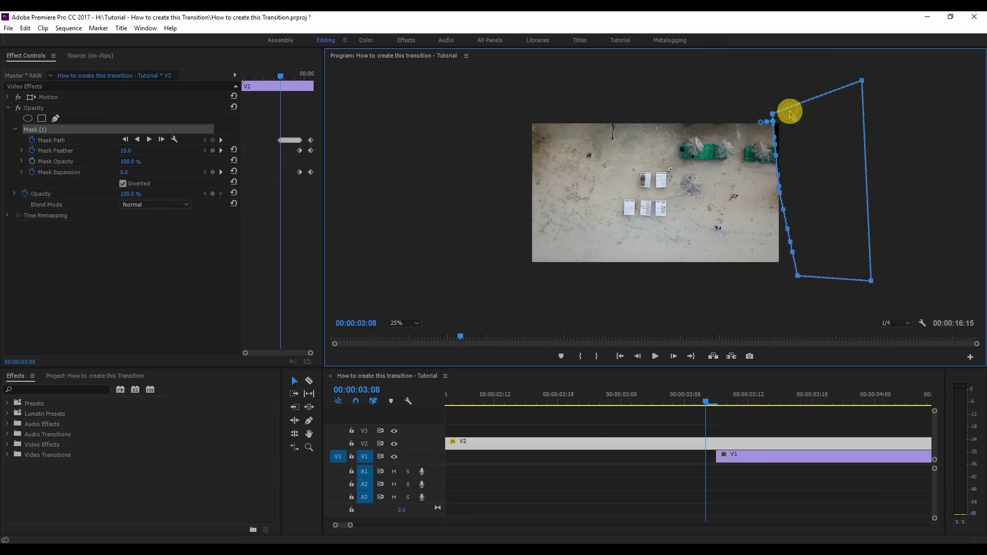
click(790, 114)
drag(778, 137, 781, 176)
click(31, 106)
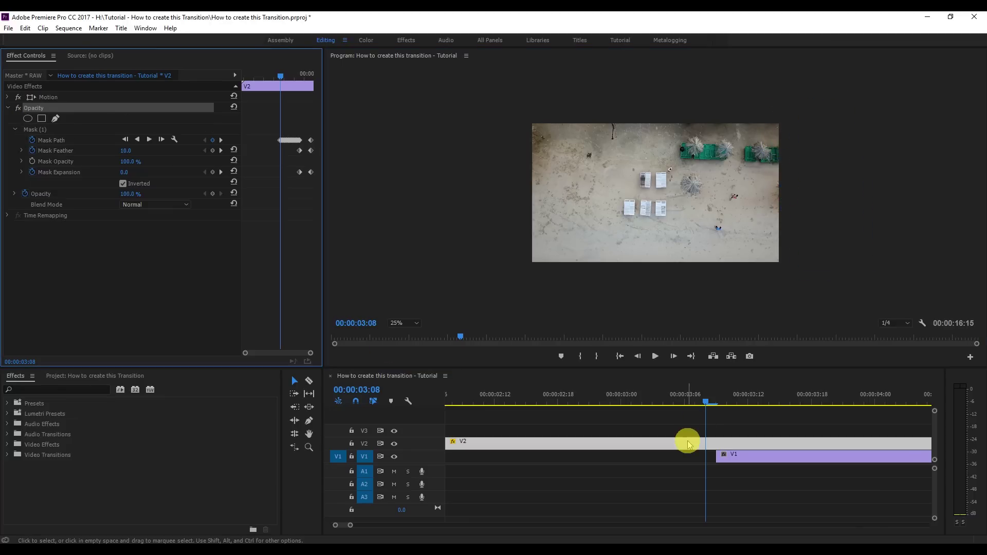
key(minus)
key(minus)
key(minus)
Mark In and Out around the transition and Render Effects In to Out.
drag(458, 403, 493, 405)
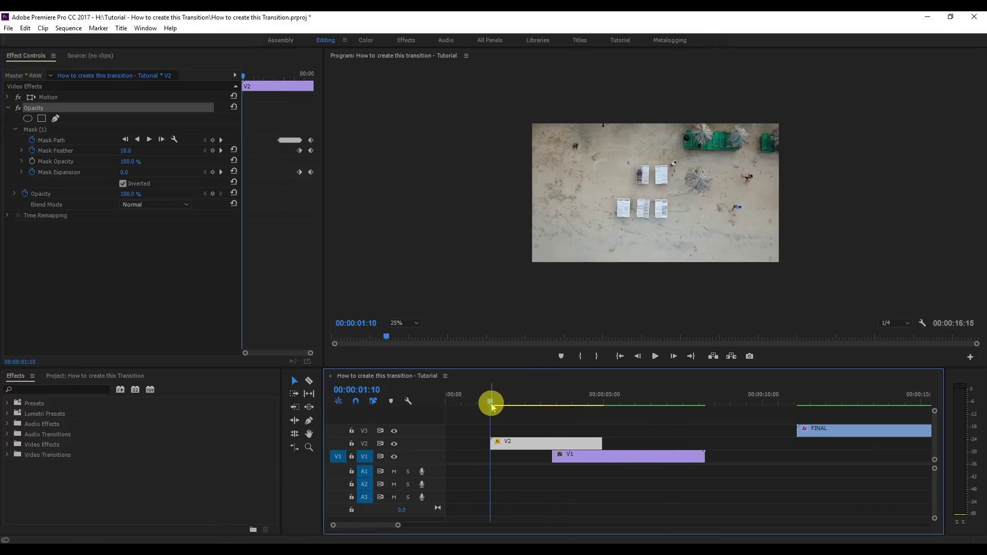
click(581, 356)
drag(511, 396, 609, 401)
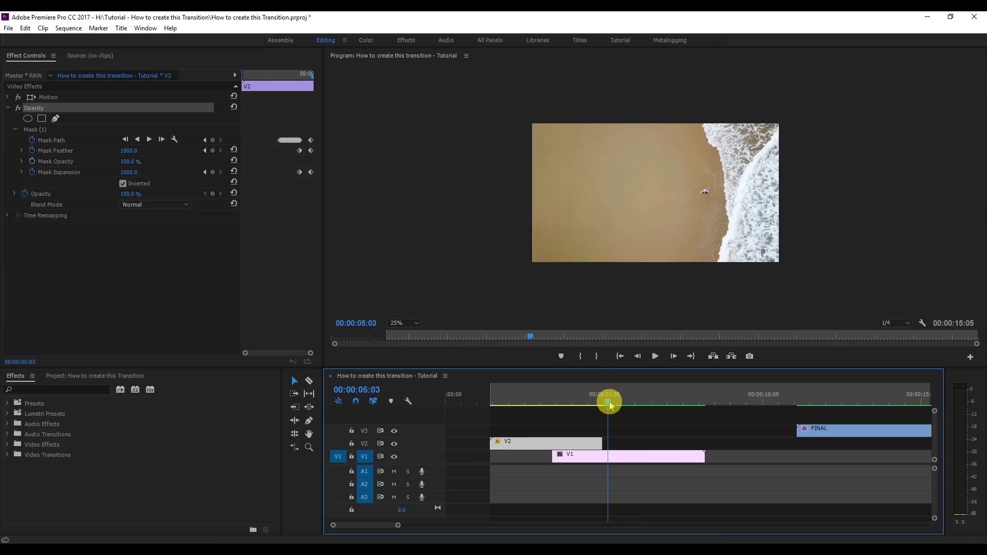
click(594, 359)
click(69, 28)
click(85, 67)
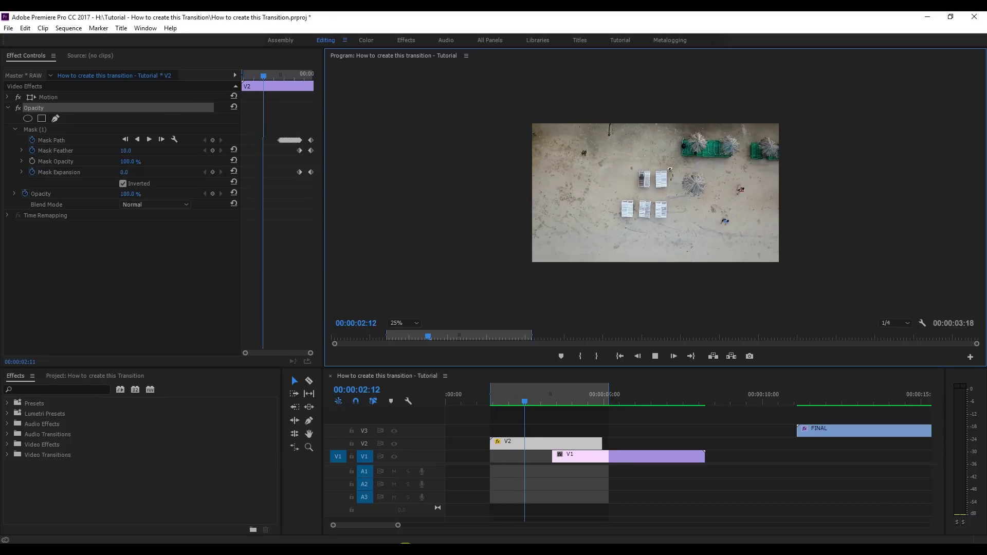
Play back the rendered transition and set the Program Monitor zoom to Fit.
key(ctrl+shift+x)
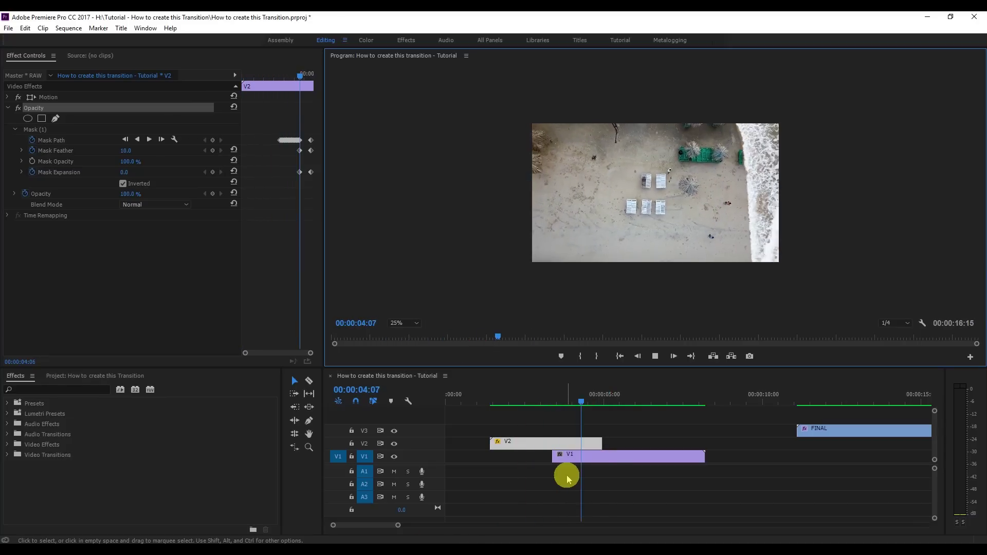
key(space)
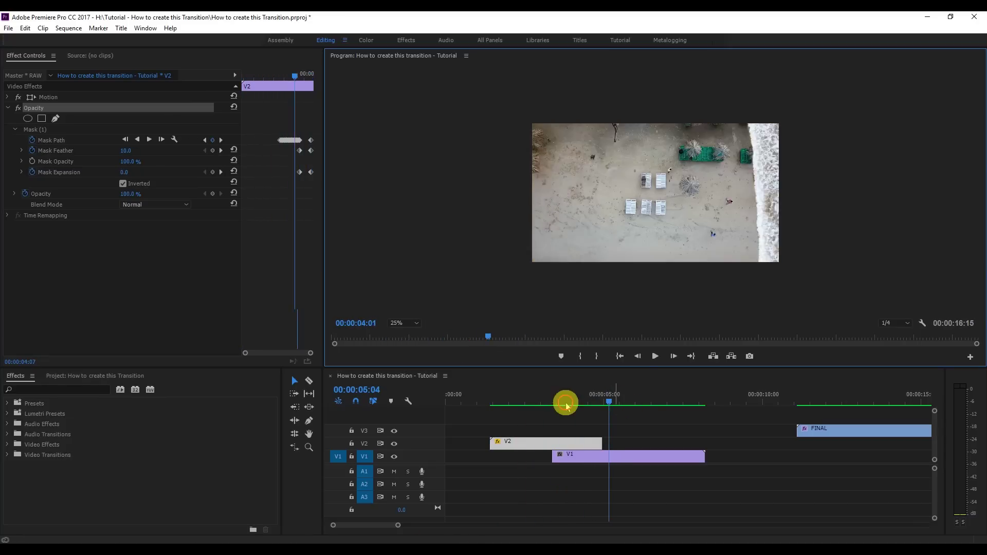
mouse_move(565, 405)
mouse_down()
mouse_move(522, 404)
mouse_move(564, 404)
mouse_move(492, 420)
mouse_up()
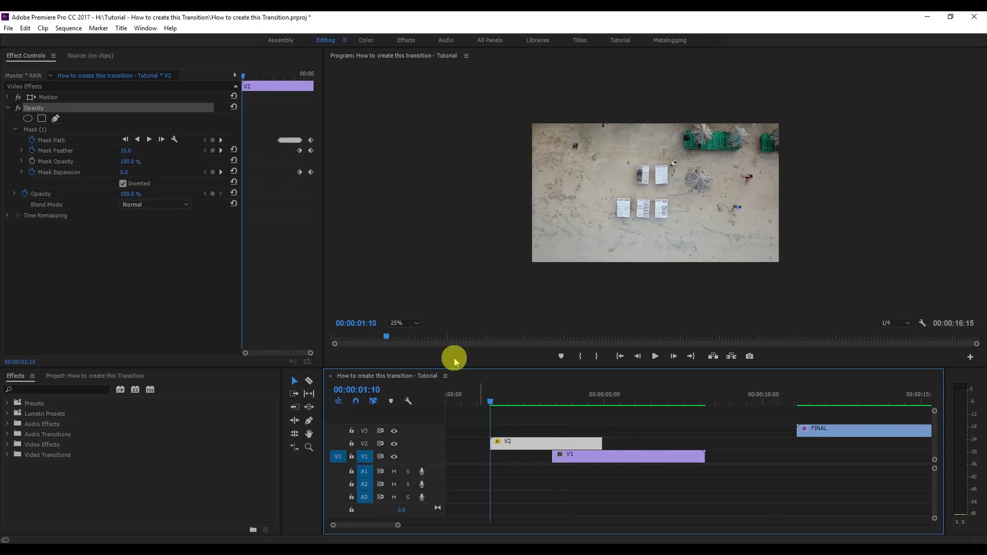
click(401, 322)
click(410, 335)
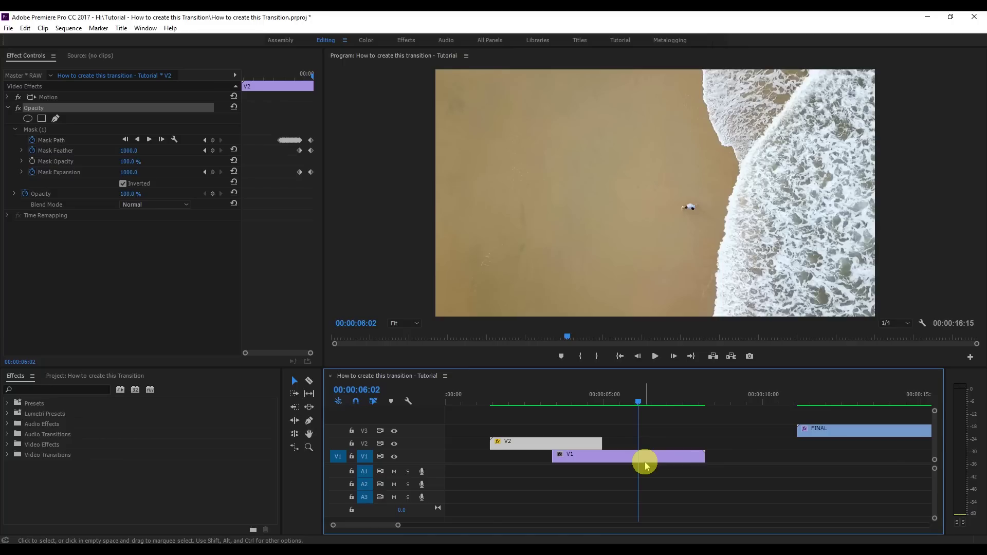
Drag the Goa Lumetri preset onto the V2 clip, then select the search text to look up 'crop'.
click(28, 388)
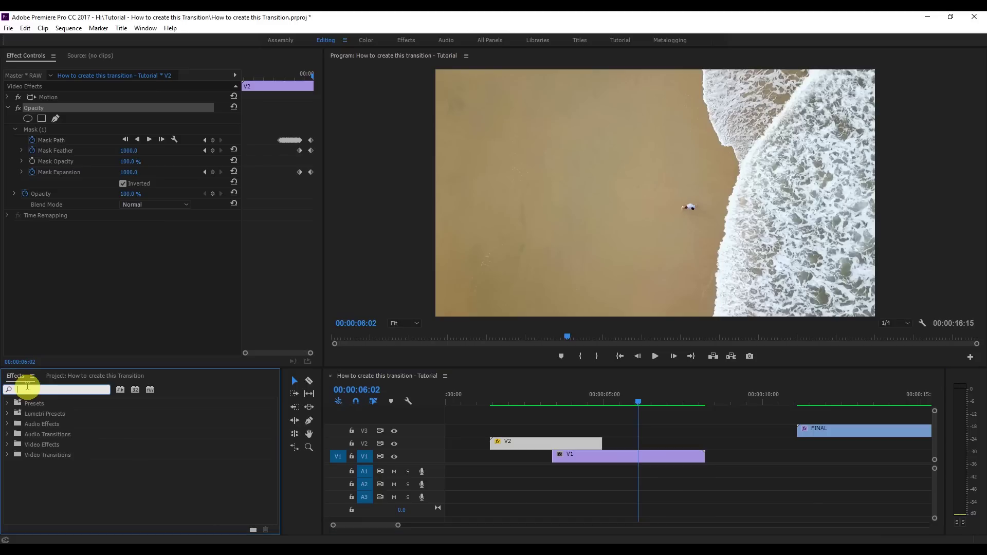
text(goa)
click(655, 456)
drag(35, 417, 550, 441)
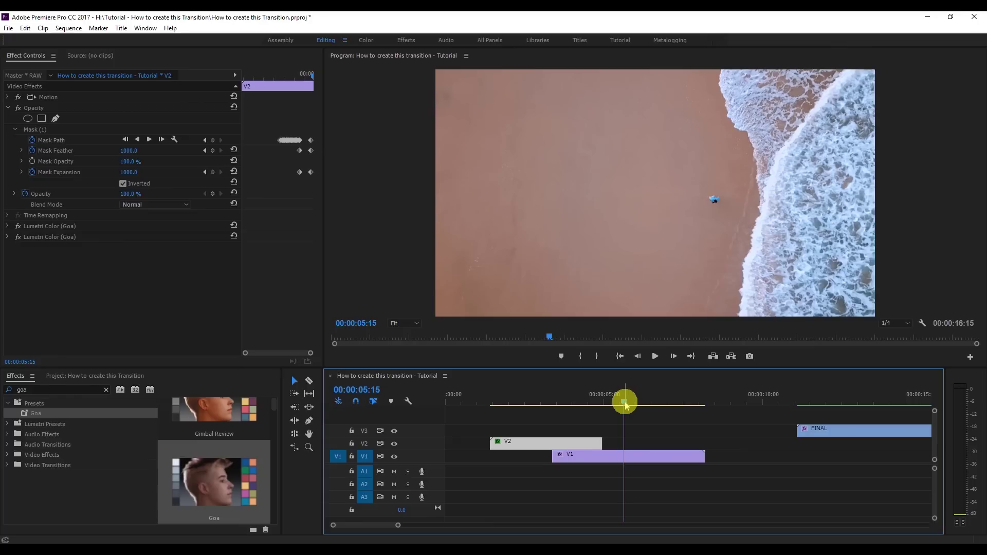
double_click(37, 391)
text(crop)
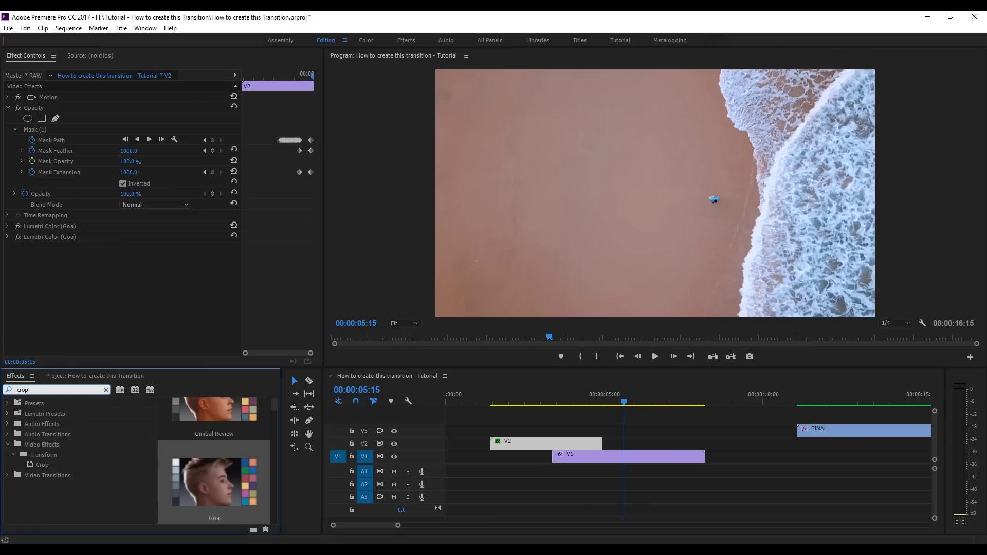
Create a new adjustment layer, place it on V3 and extend it to the end of V1.
click(92, 376)
right_click(80, 488)
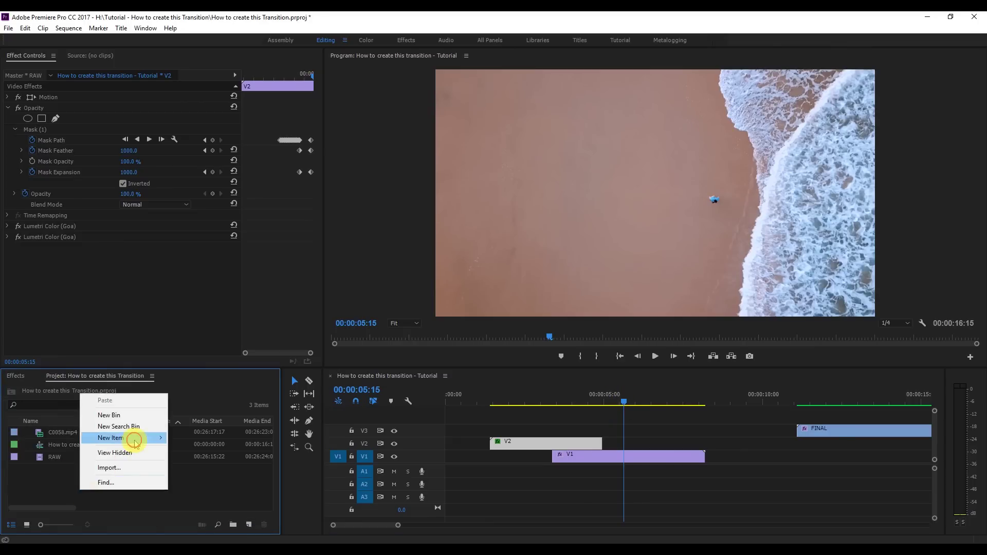
click(219, 461)
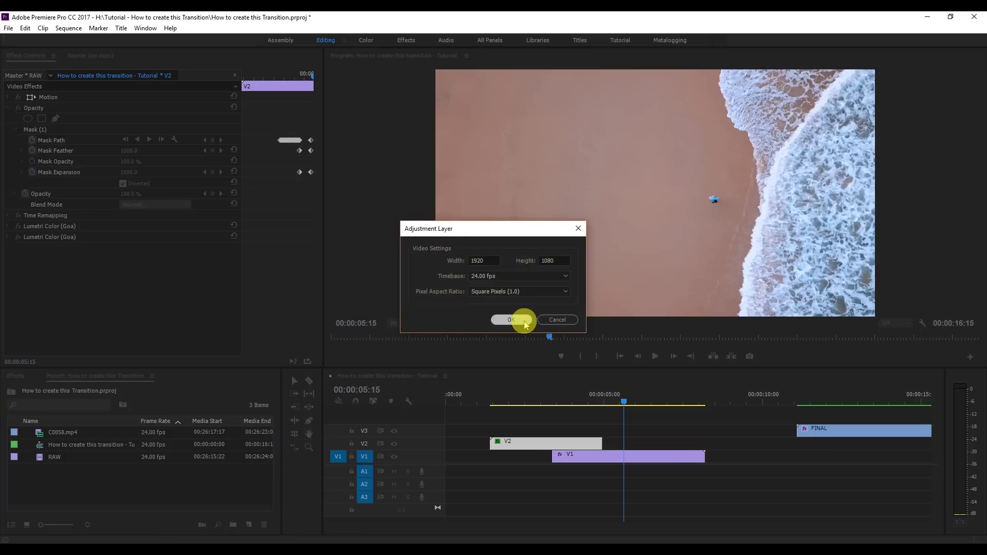
click(524, 321)
drag(47, 443, 489, 430)
drag(646, 431, 705, 432)
click(639, 433)
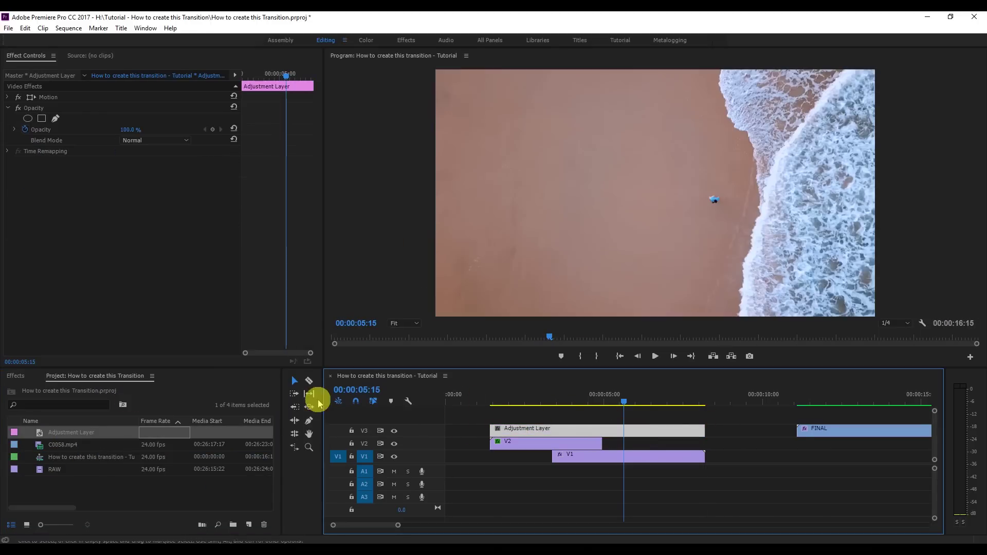
Apply Crop to the adjustment layer with 11% Top and 11% Bottom.
click(28, 378)
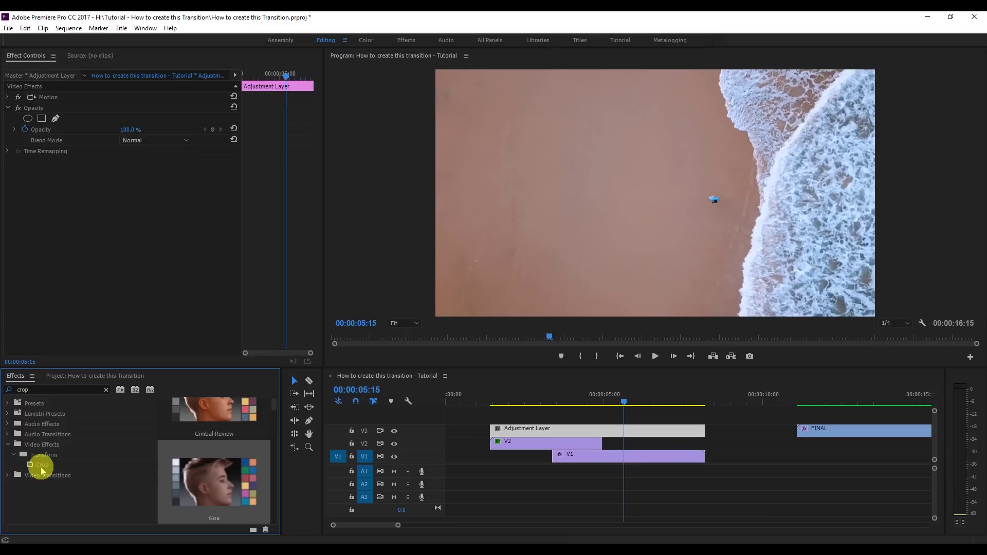
drag(44, 466, 584, 429)
click(124, 195)
text(11)
key(Return)
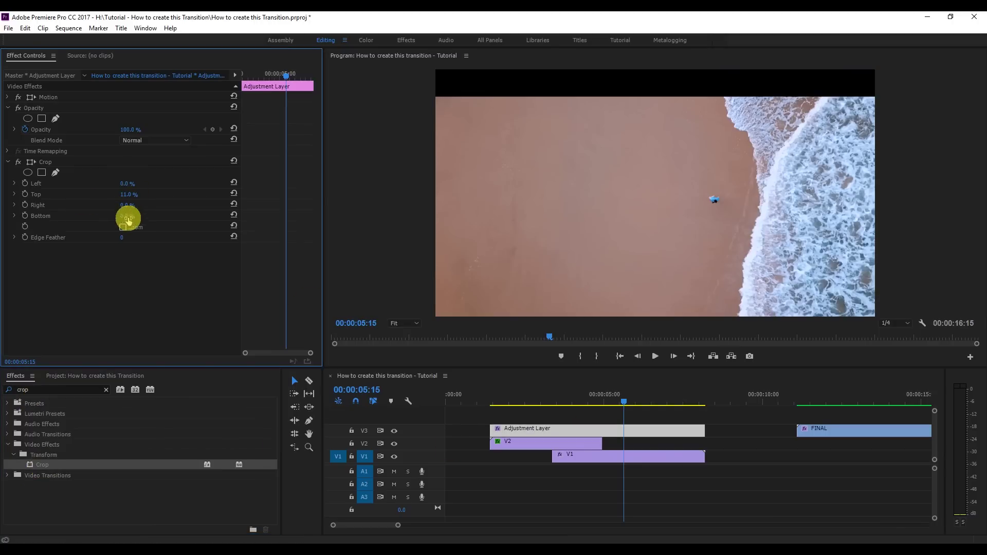
key(Return)
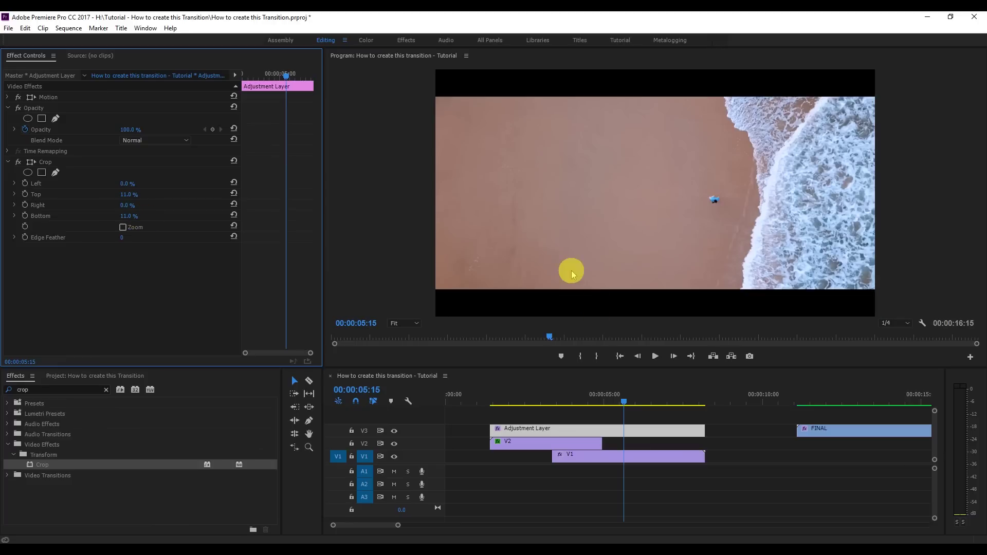
drag(621, 400, 489, 404)
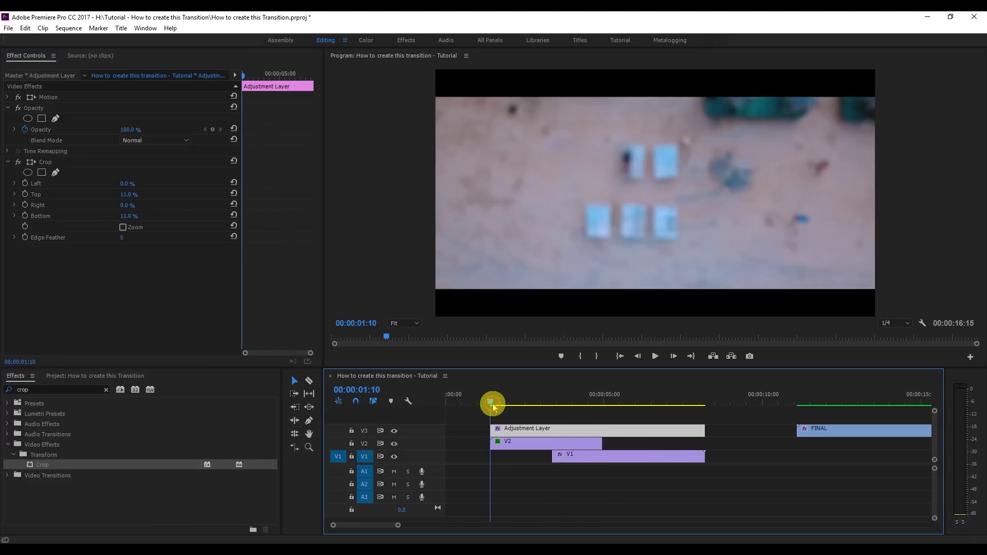
Mark the transition range, render effects In to Out, and play it back.
click(581, 356)
drag(613, 397, 707, 402)
click(68, 29)
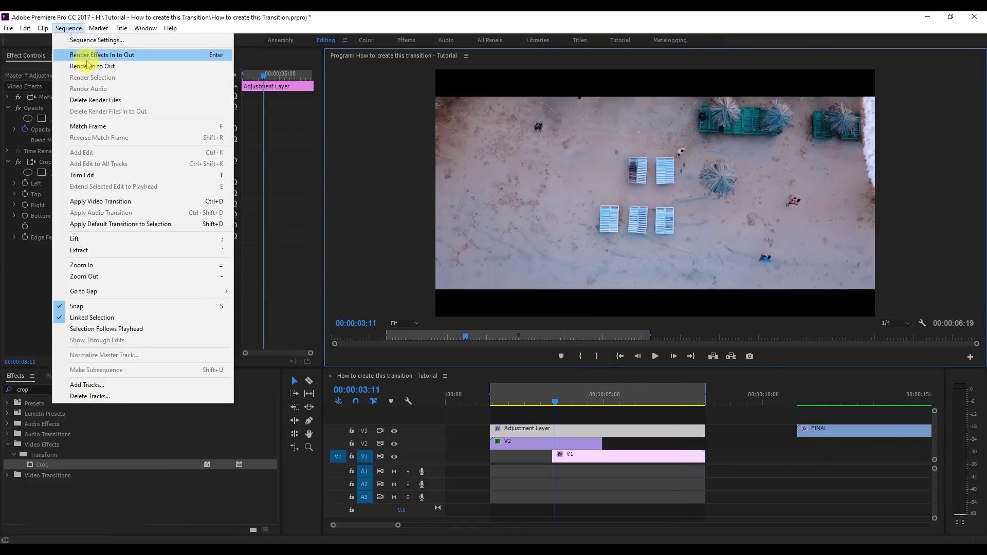
click(78, 66)
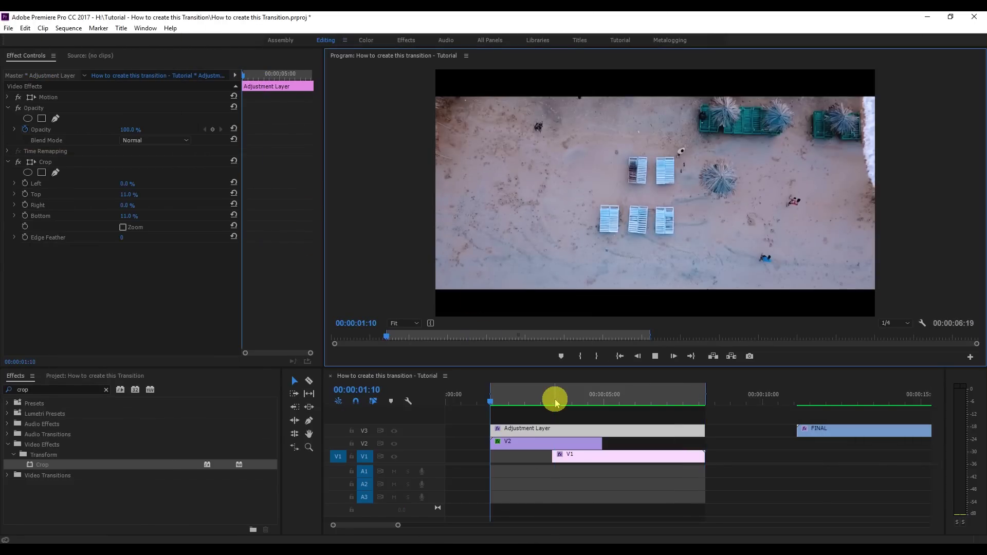
click(654, 357)
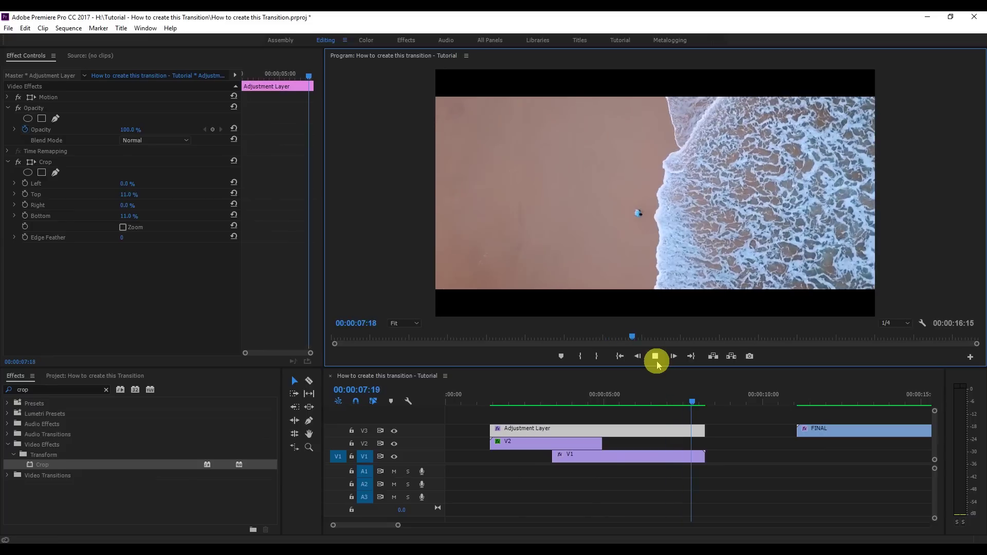
click(577, 400)
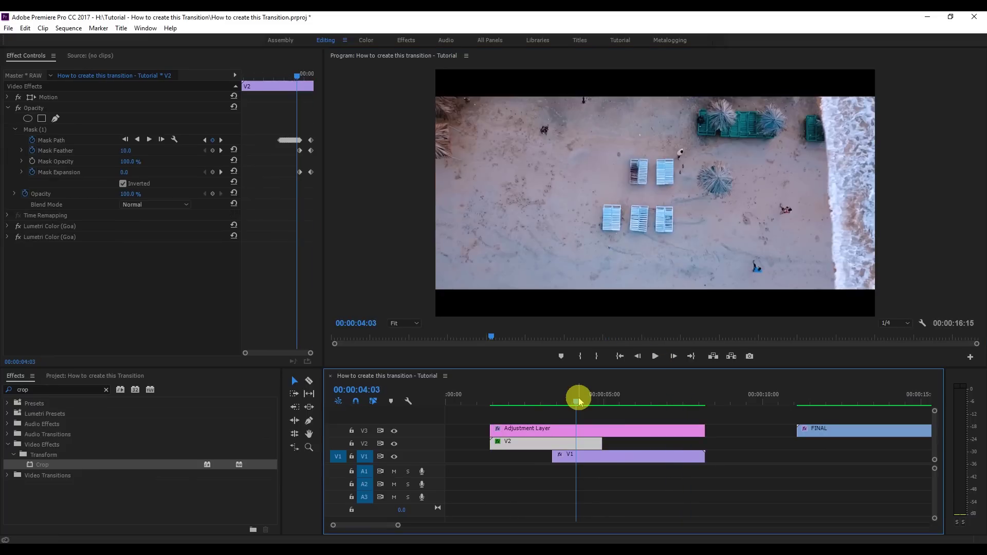